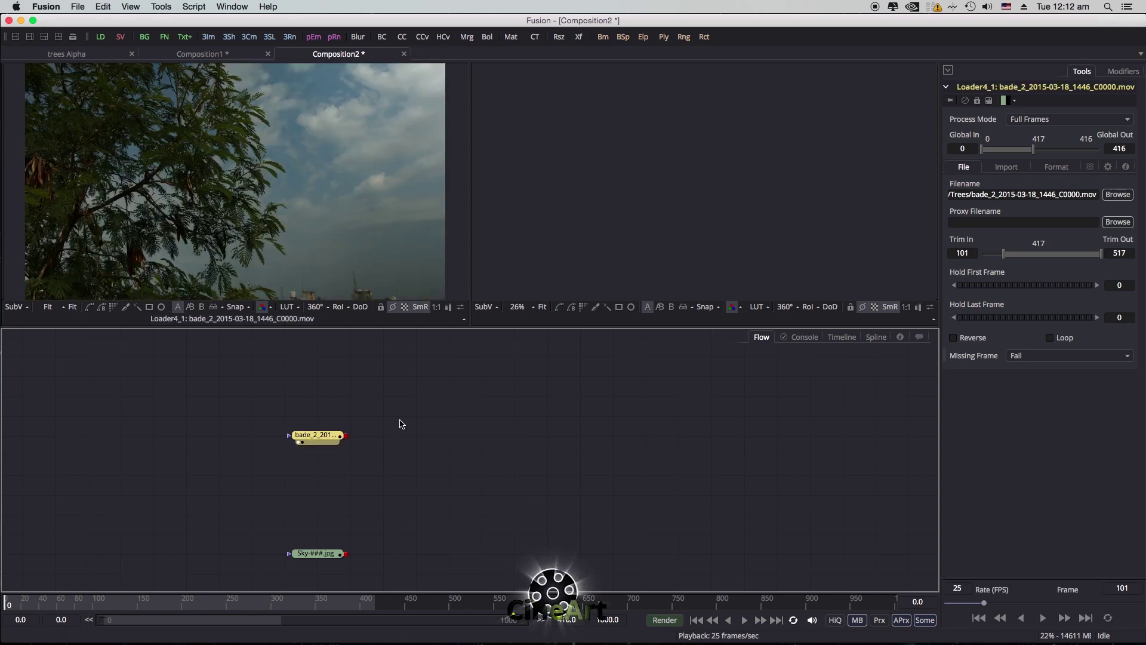
Add a Background tool to the flow, between the tree clip loader and the sky image loader
left_click(399, 461)
key("ctrl+space")
type("bac")
type("ba")
type("c")
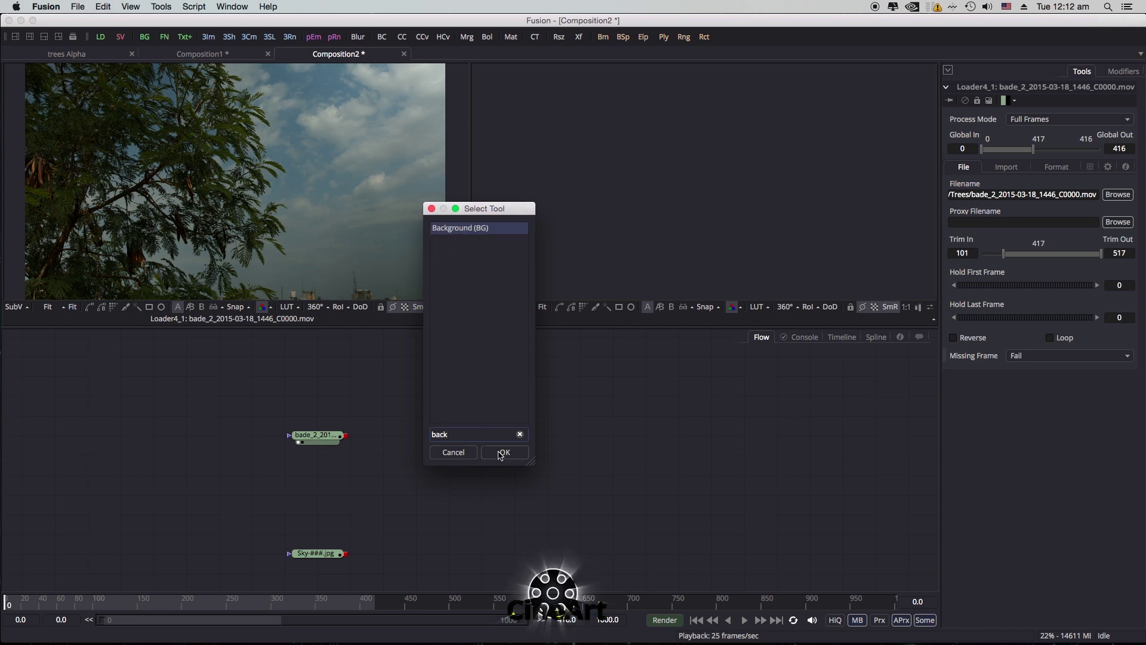
left_click(501, 453)
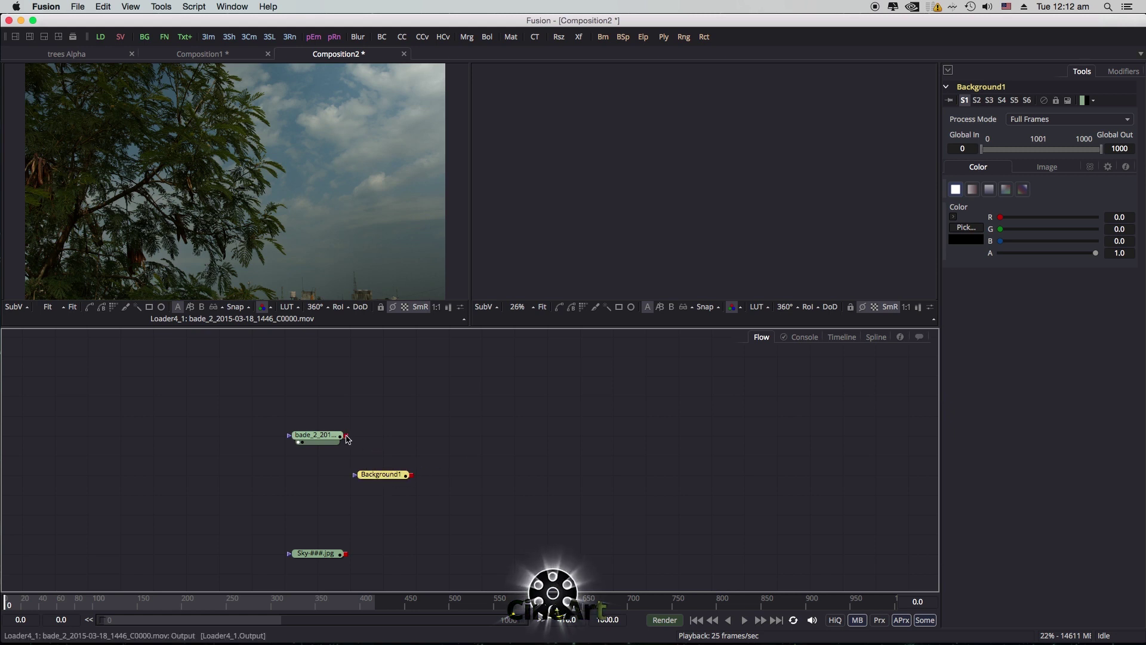
Merge the tree clip over the Background, and move the clip's loader farther away from the Merge node
left_click_drag(347, 437, 388, 443)
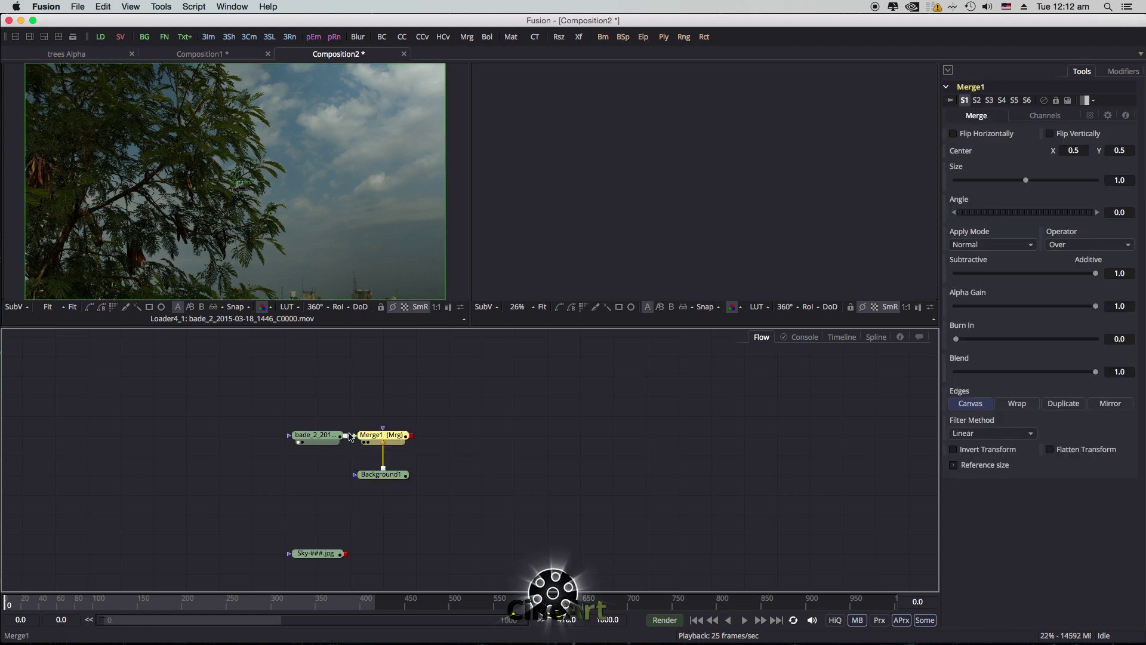
left_click_drag(307, 435, 276, 435)
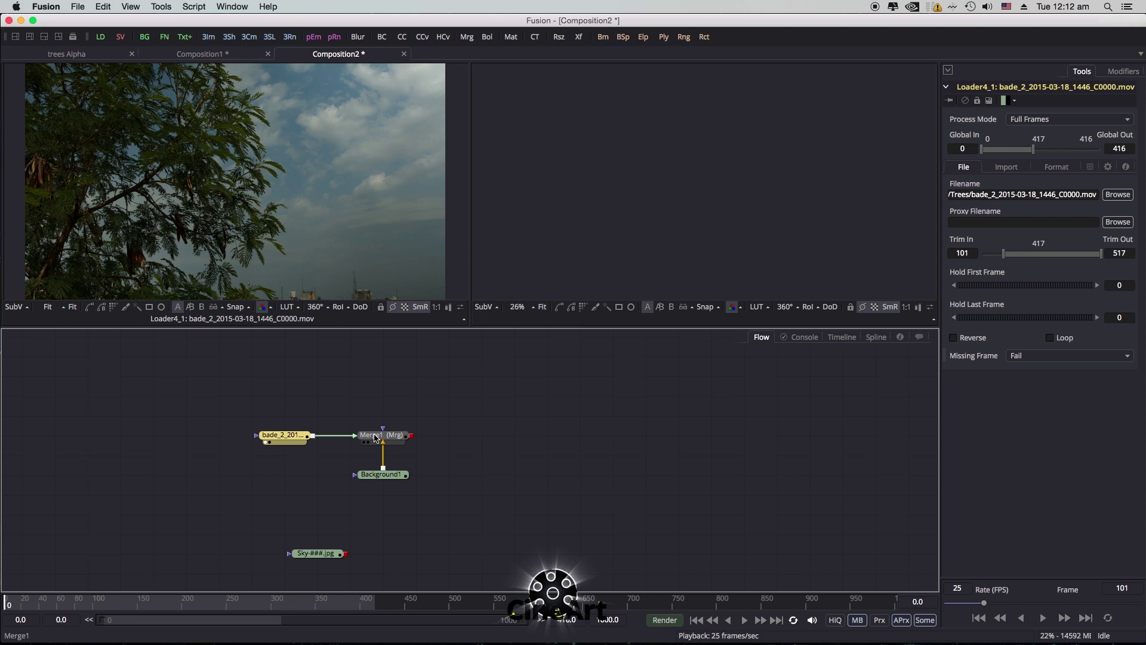
left_click(378, 437)
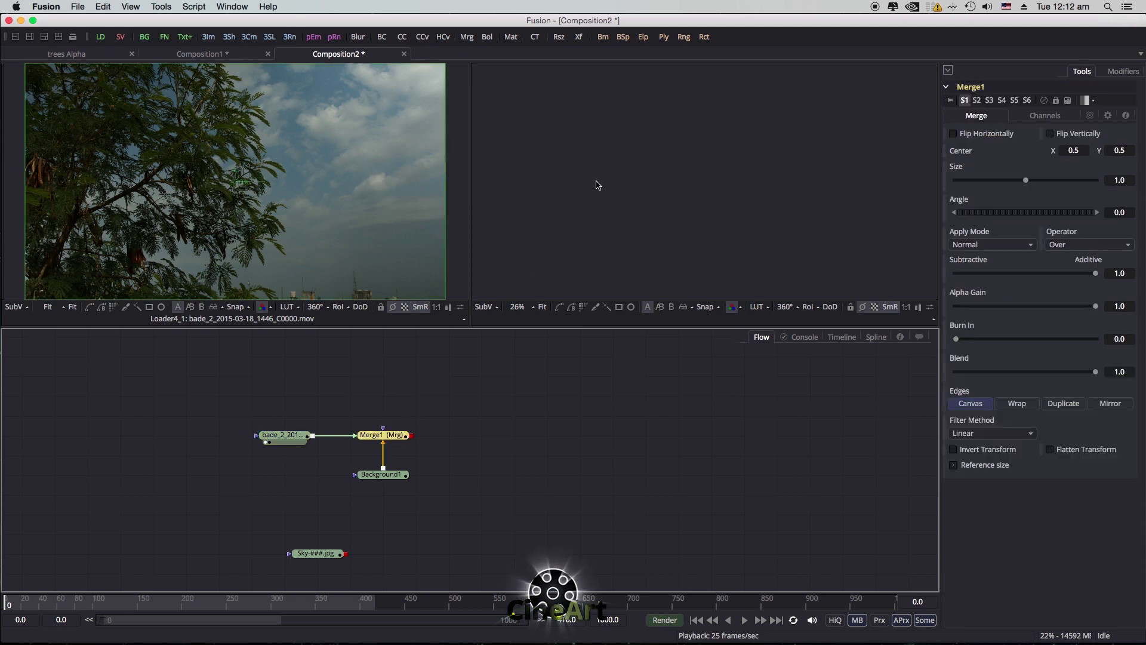
Add a Bitmap mask above the Merge, feed it the tree clip, and show the mask in the second viewer
left_click_drag(604, 37, 375, 397)
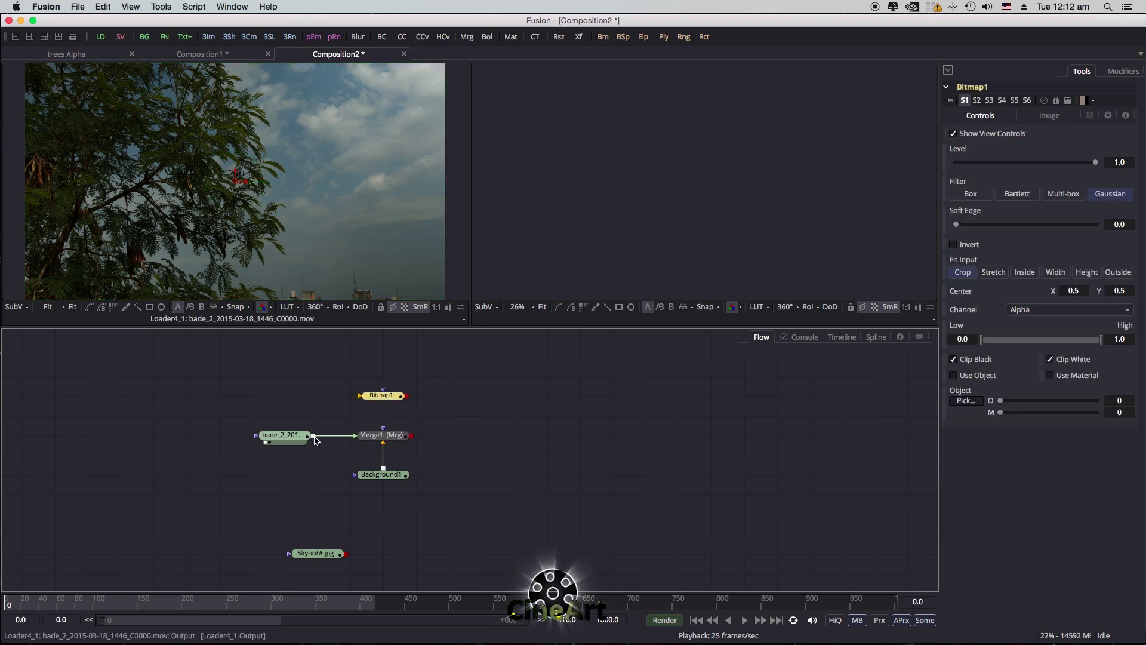
left_click_drag(313, 436, 379, 396)
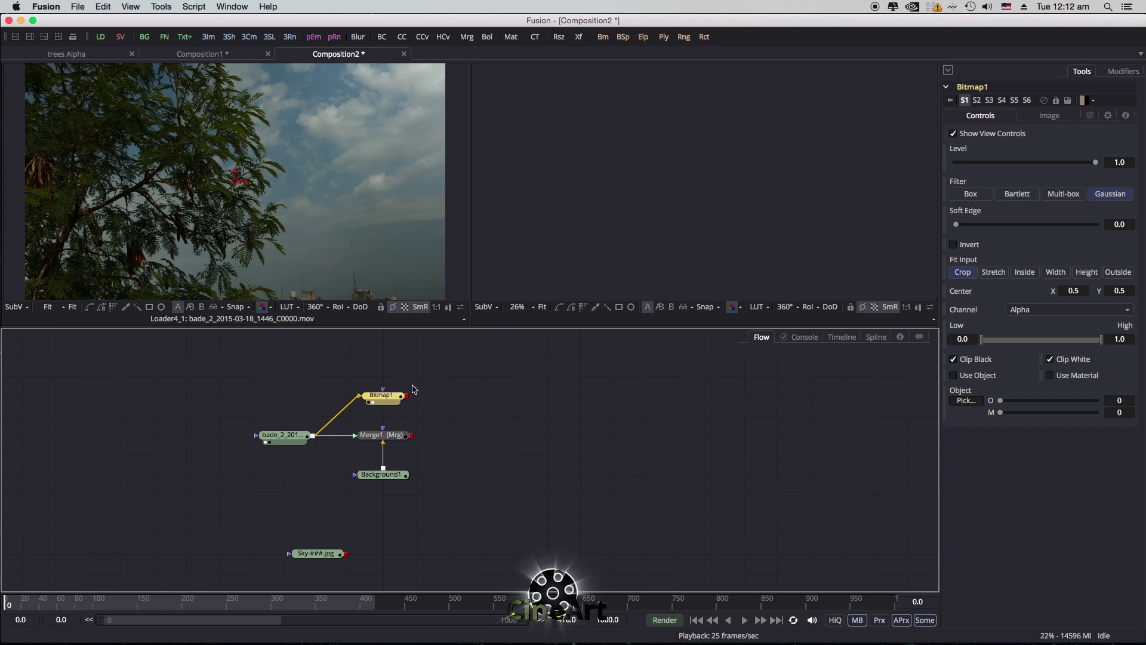
key("2")
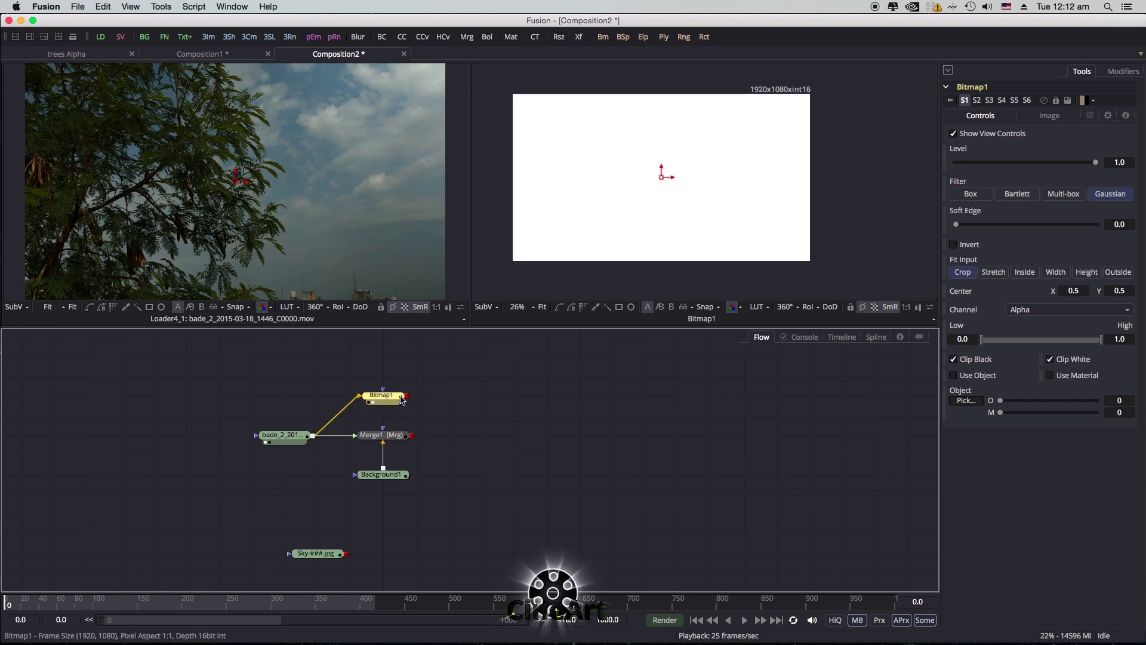
Invert the Bitmap mask, set its channel to Blue, and limit its range to 0.108 low and 0.278 high
left_click(969, 246)
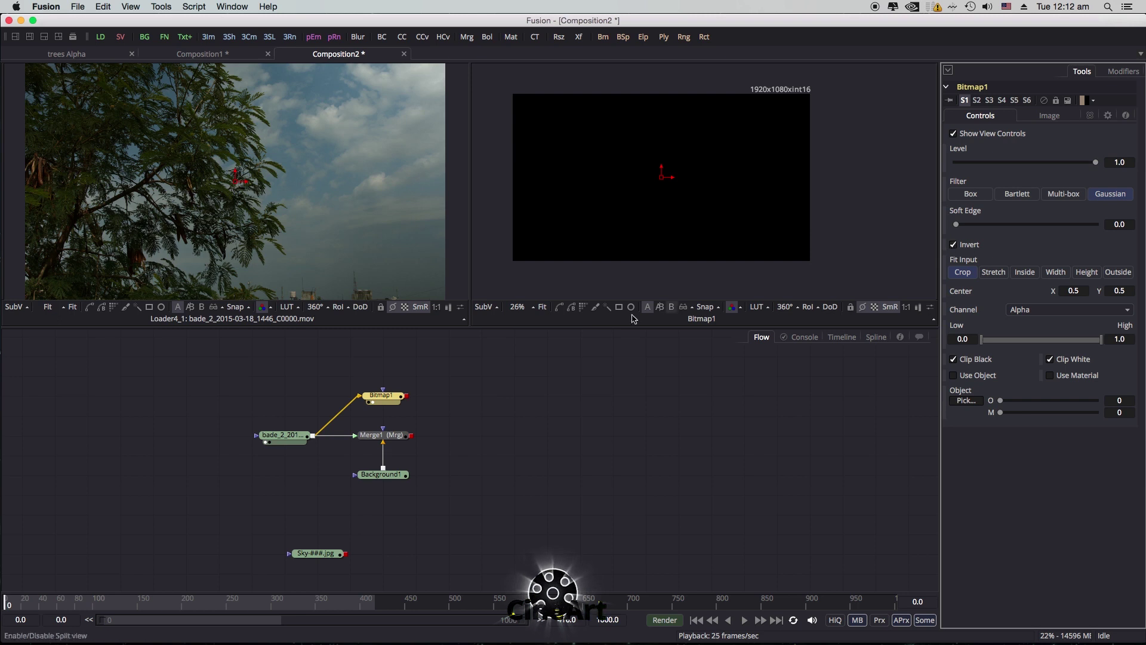
left_click(389, 397)
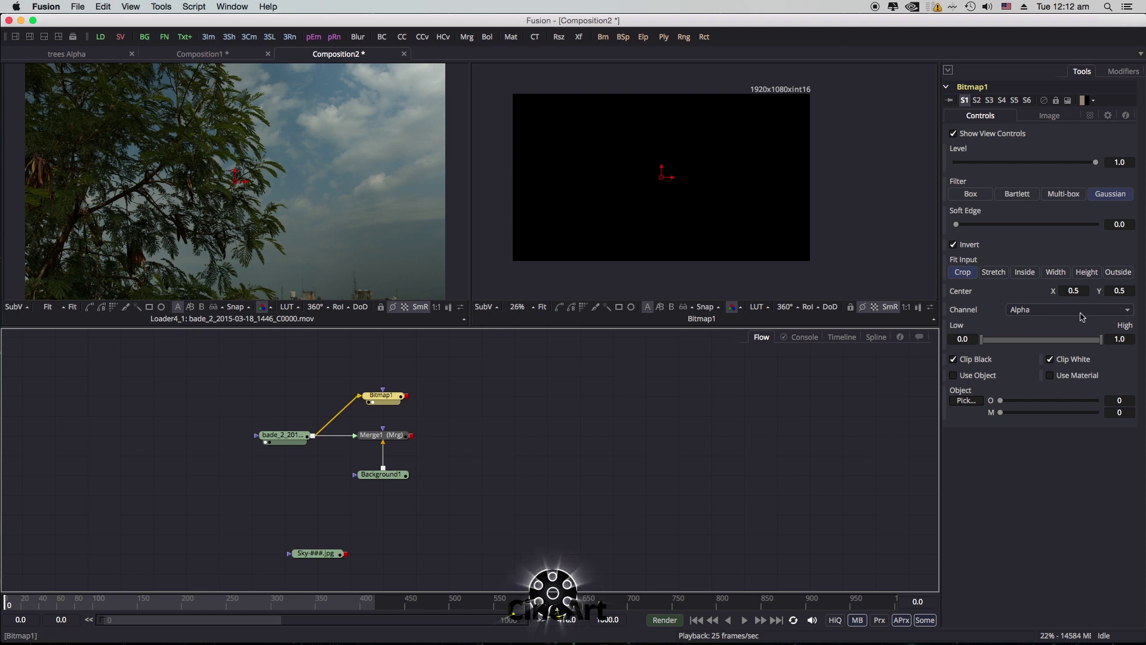
left_click(1045, 310)
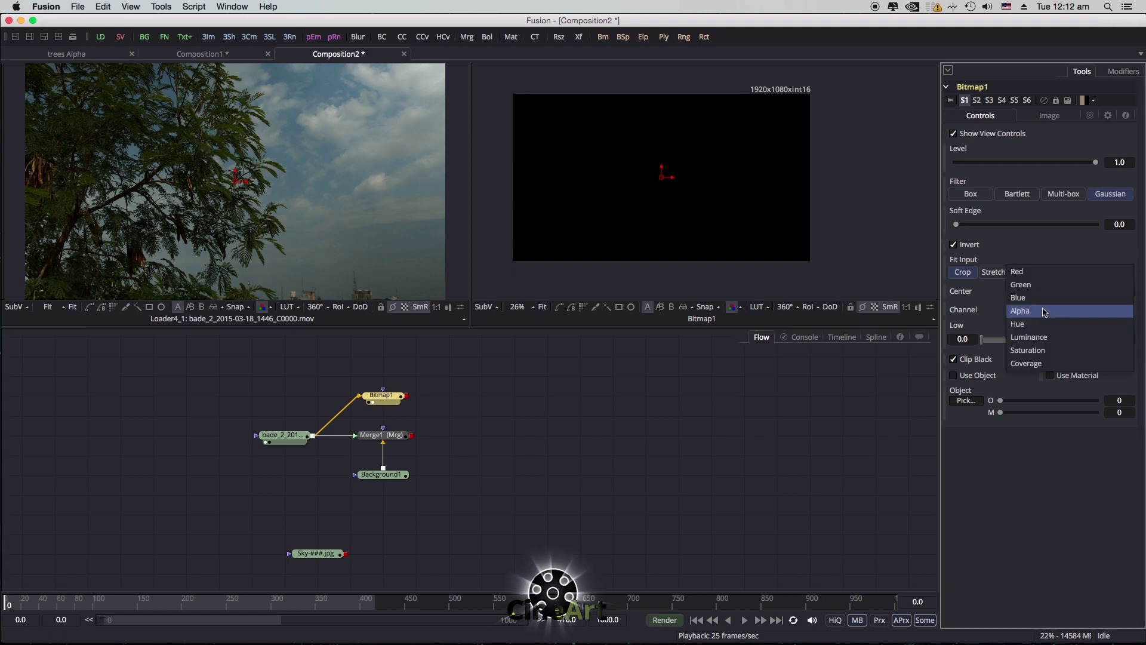
left_click(1035, 298)
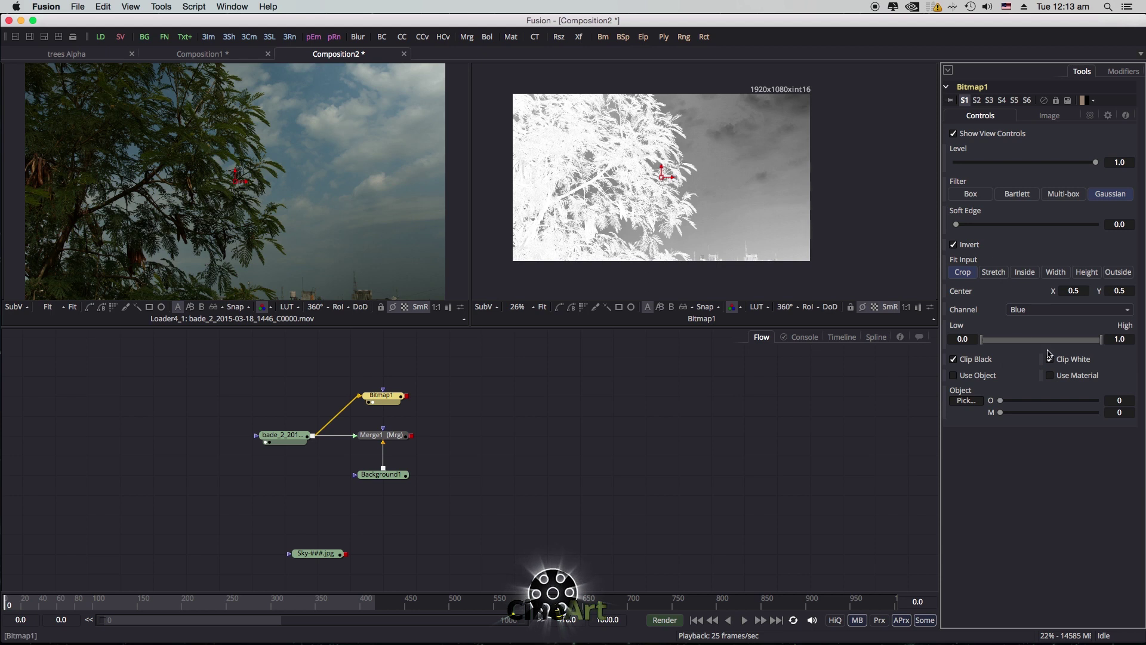
left_click_drag(1101, 339, 994, 342)
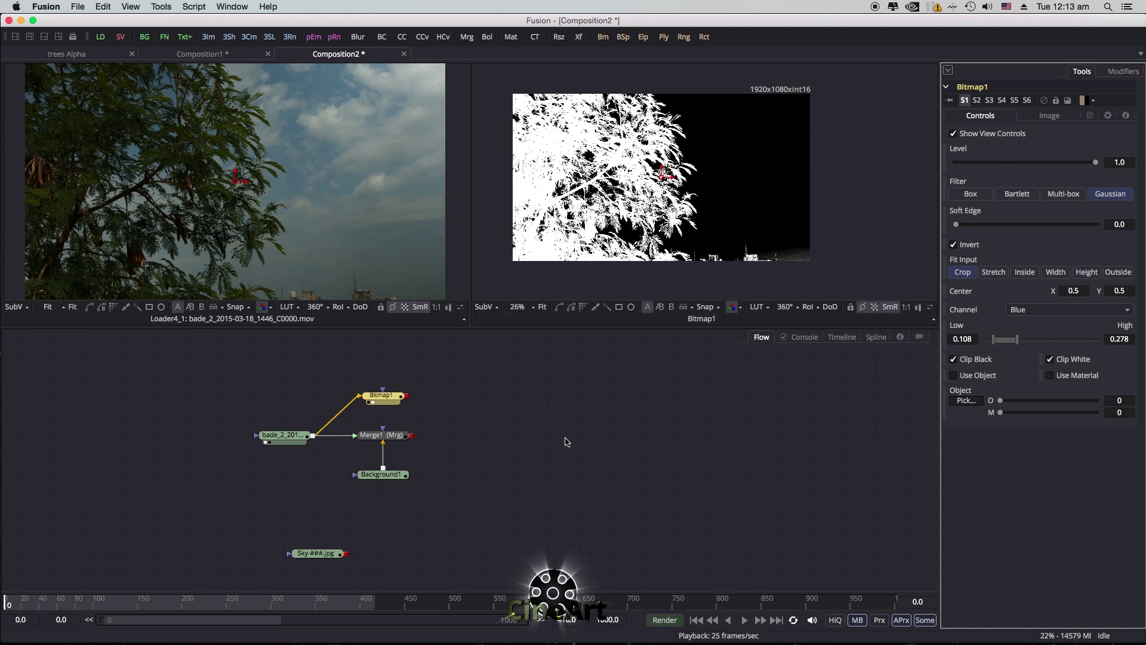
Show the tree Merge in the first viewer and connect the Bitmap mask to its effect mask input
left_click(389, 438)
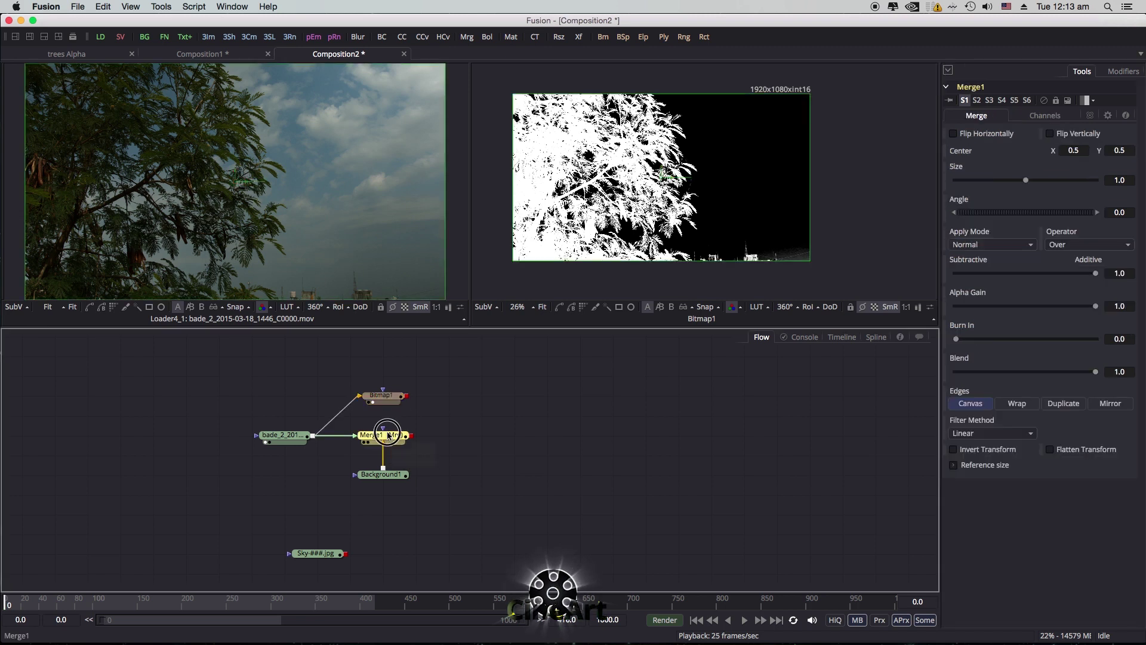
left_click_drag(353, 207, 355, 210)
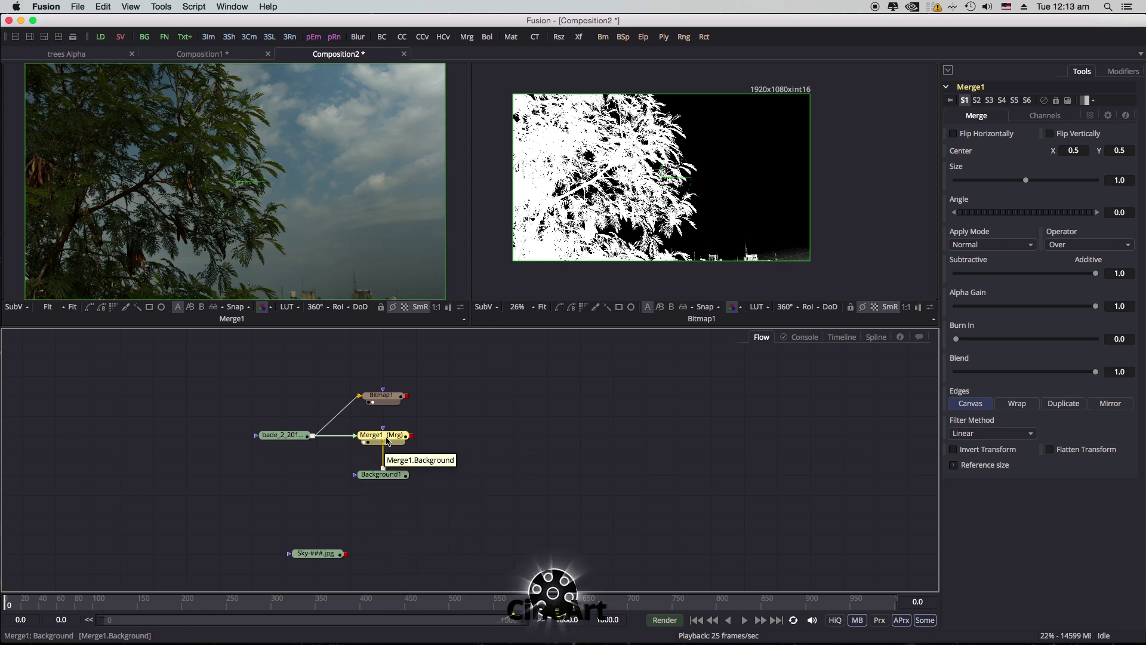
left_click(395, 398)
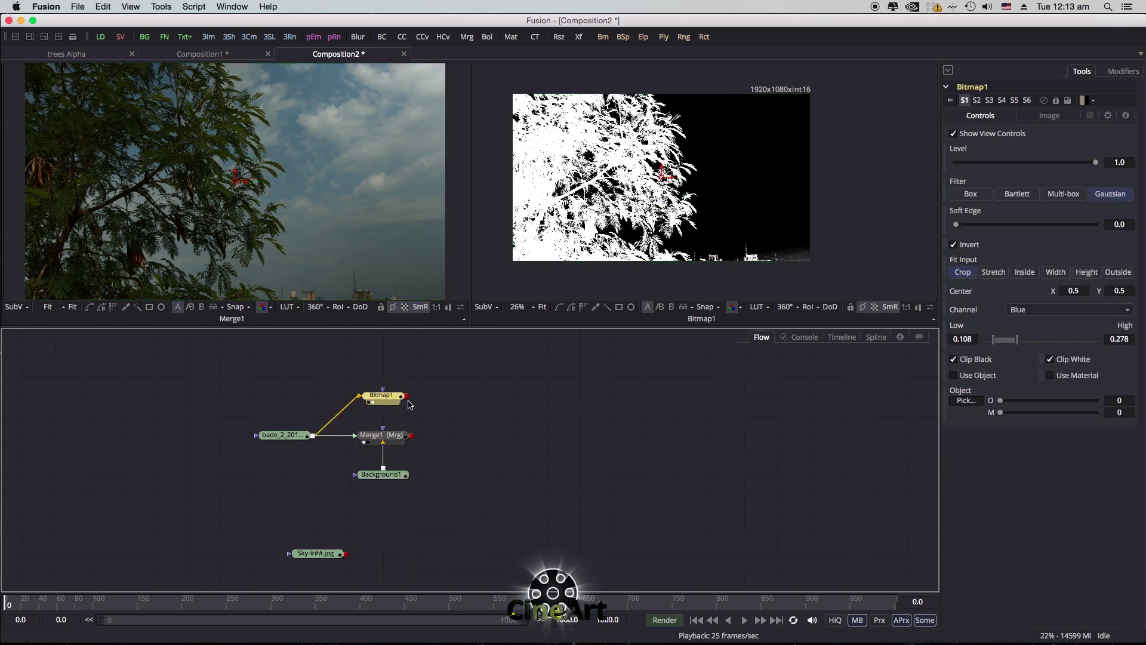
left_click_drag(407, 397, 385, 432)
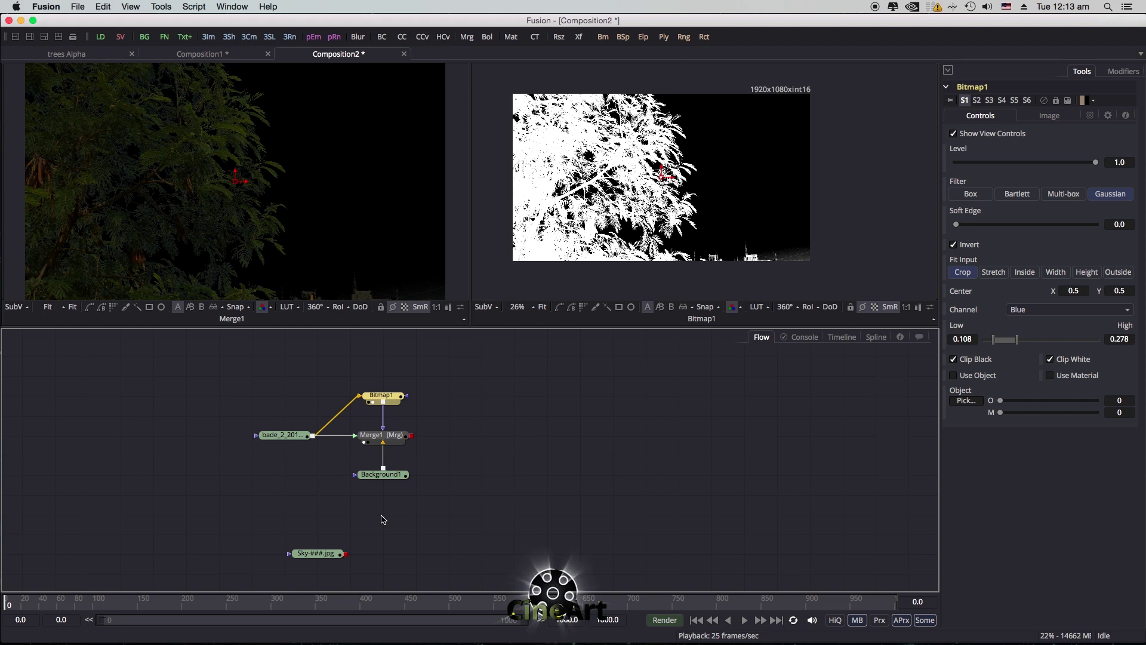
Set the Background's alpha to 0.0 and check the tree's edges against transparency
left_click(394, 476)
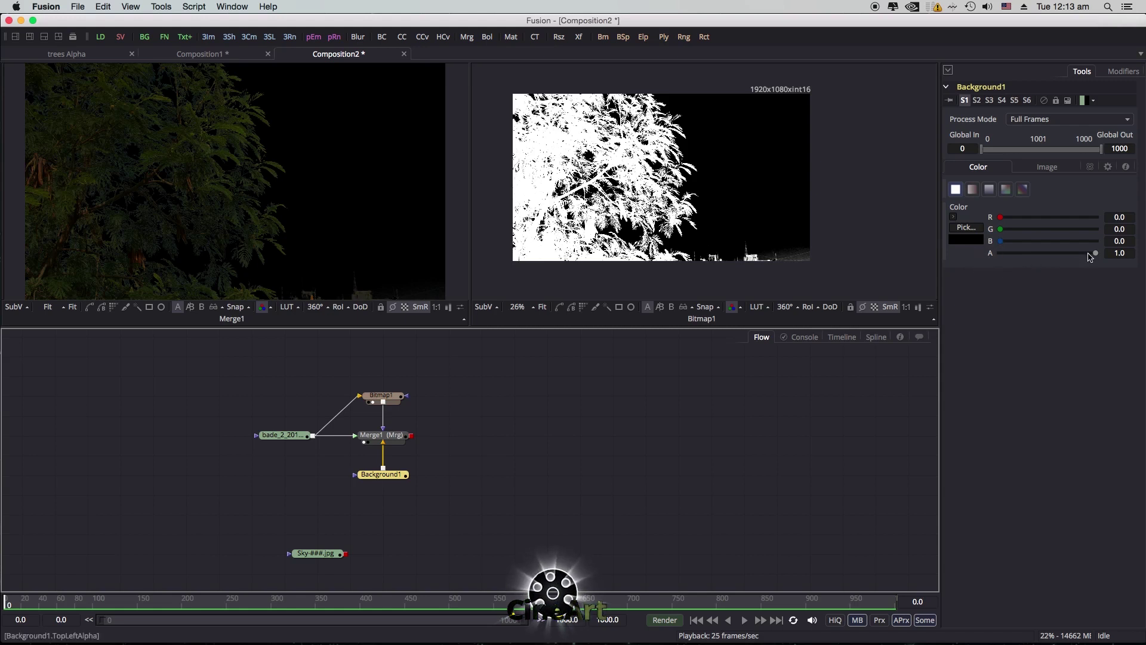
left_click_drag(1096, 256, 959, 255)
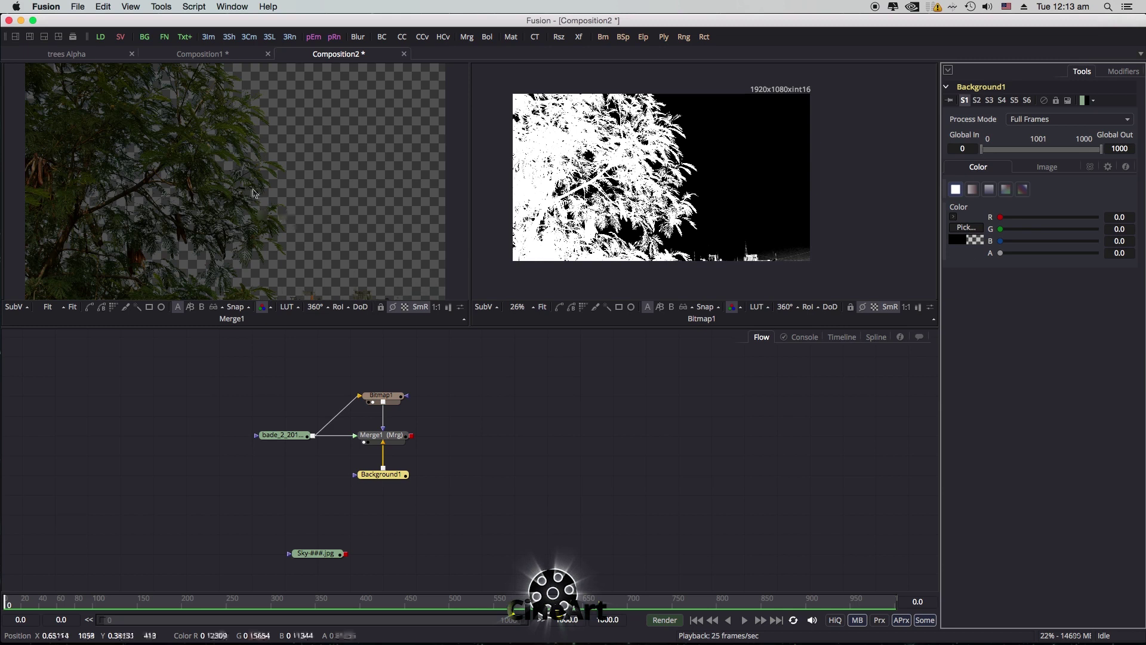
scroll(262, 184, "up", 2)
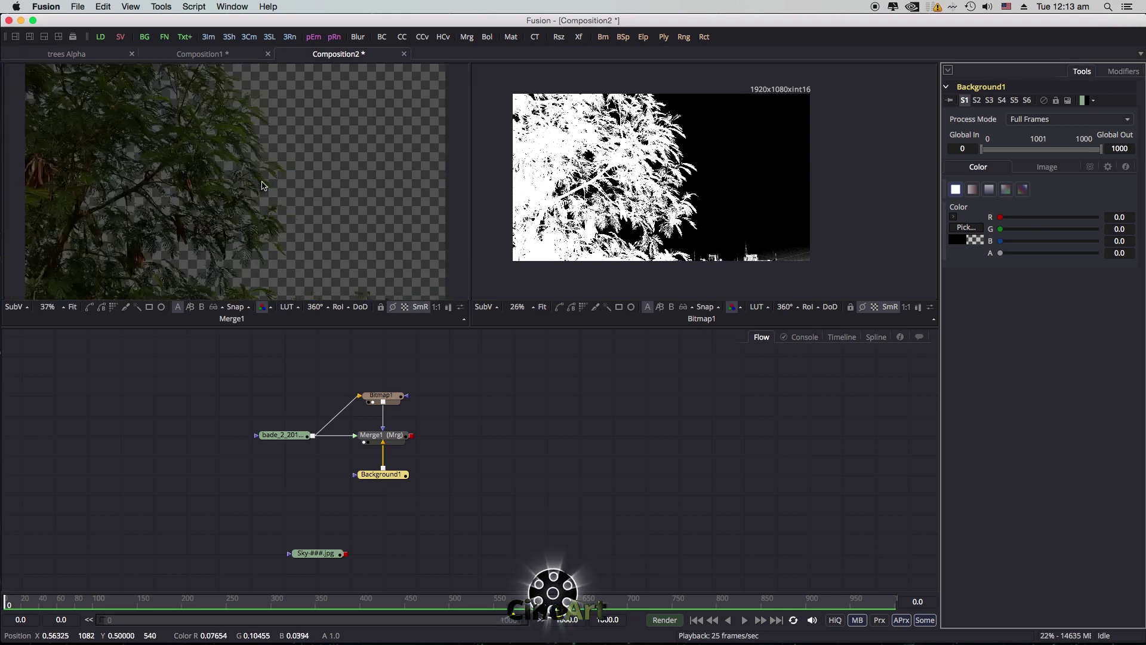
scroll(261, 184, "down", 2)
scroll(261, 185, "up", 2)
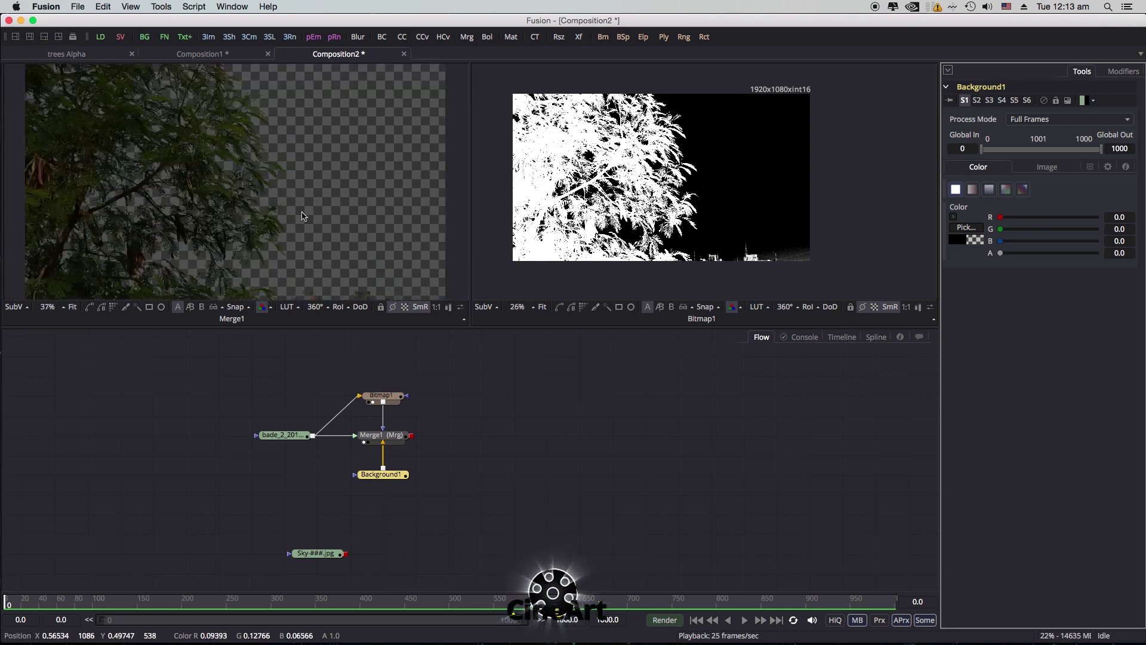
Enlarge the viewer area and place the sky image loader beyond the Merge node's output, level with it
left_click_drag(477, 328, 476, 385)
left_click_drag(461, 525, 473, 483)
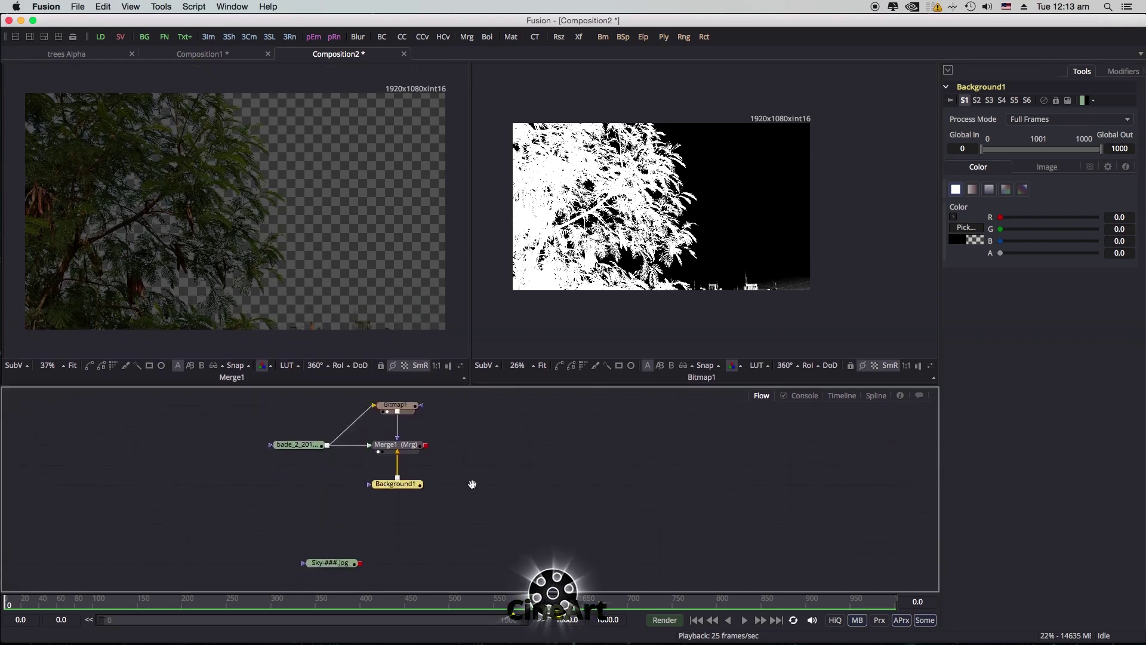
left_click_drag(338, 563, 303, 484)
left_click_drag(454, 475, 436, 518)
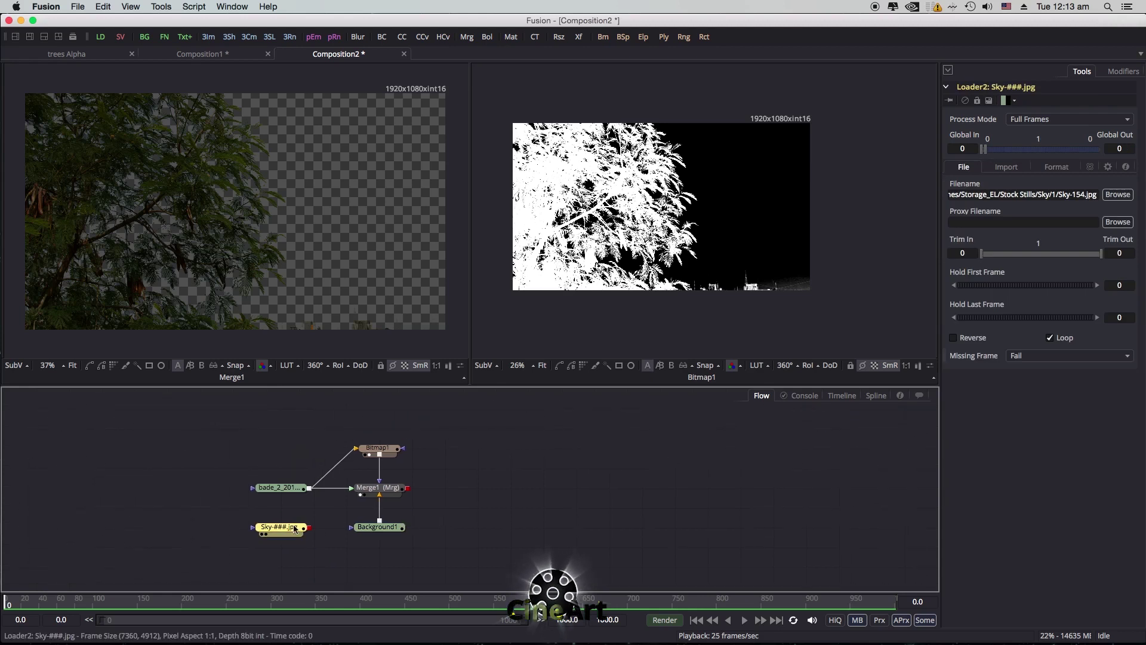
left_click_drag(289, 531, 486, 491)
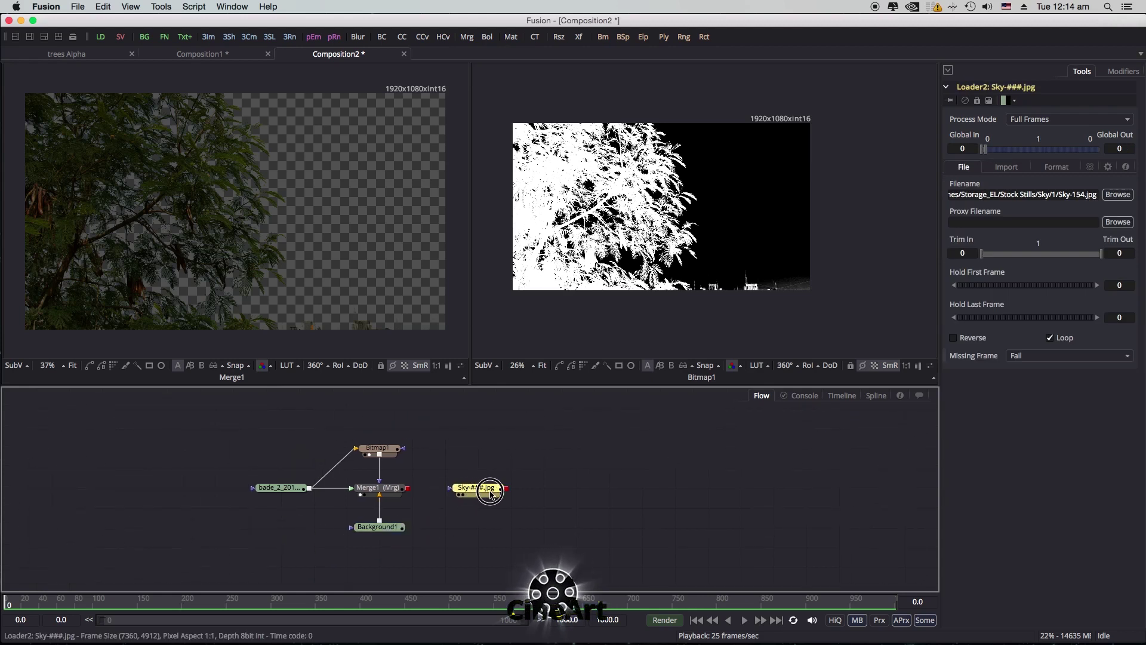
left_click(385, 489)
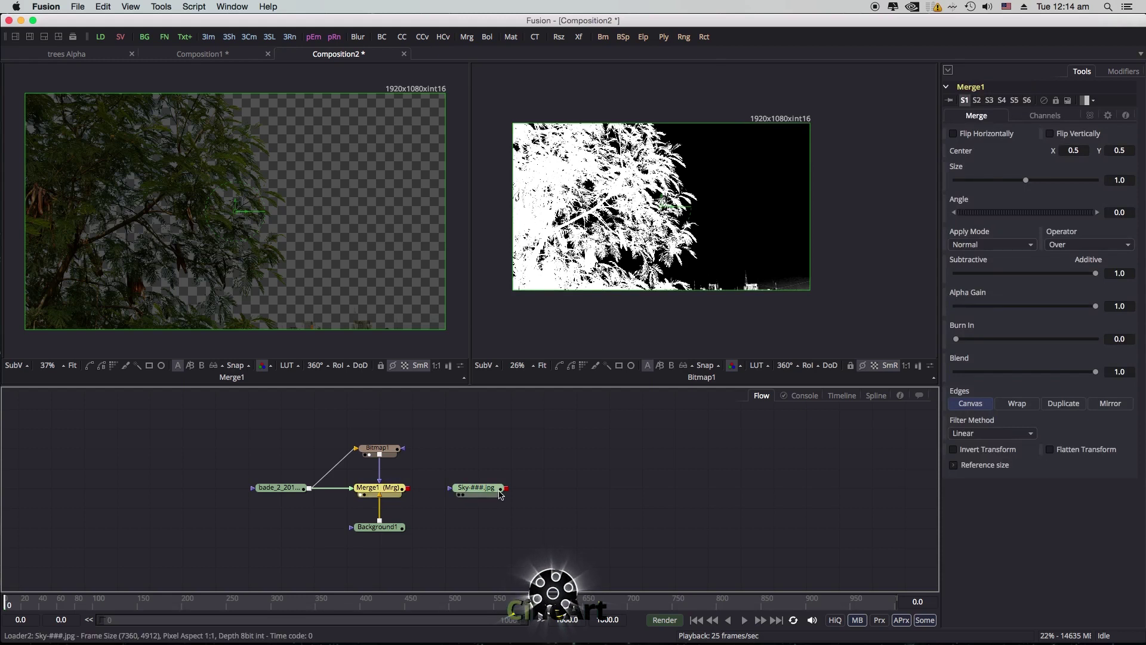
Display the whole sky image in the second viewer to check its framing and resolution
left_click_drag(490, 489, 650, 262)
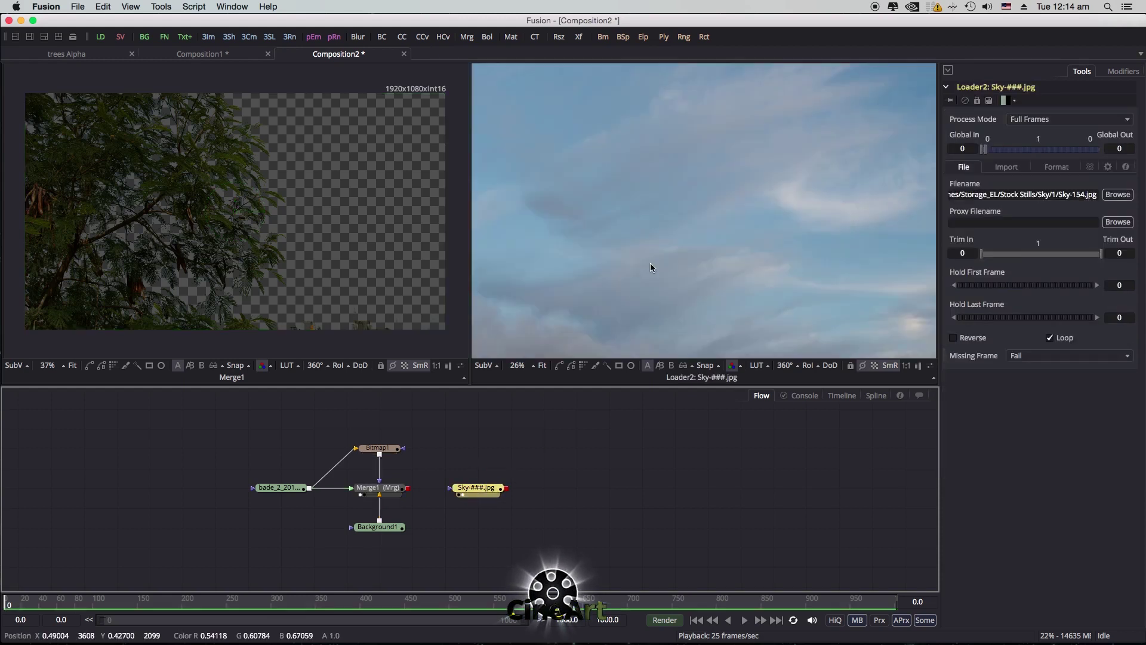
left_click(542, 364)
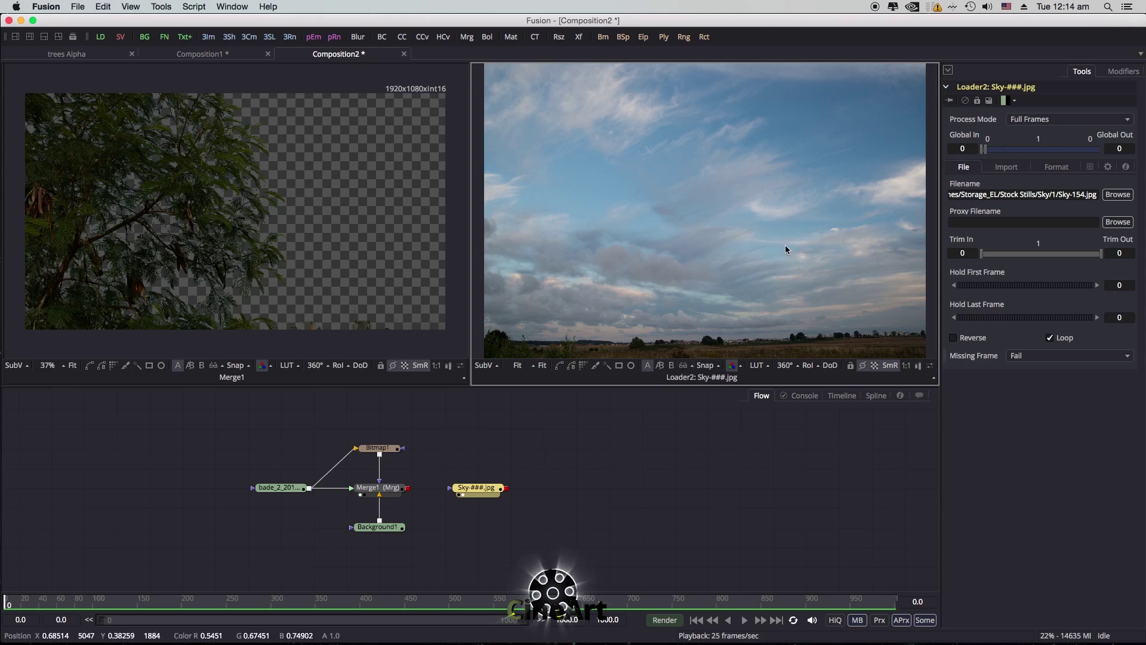
scroll(786, 246, "down", 1)
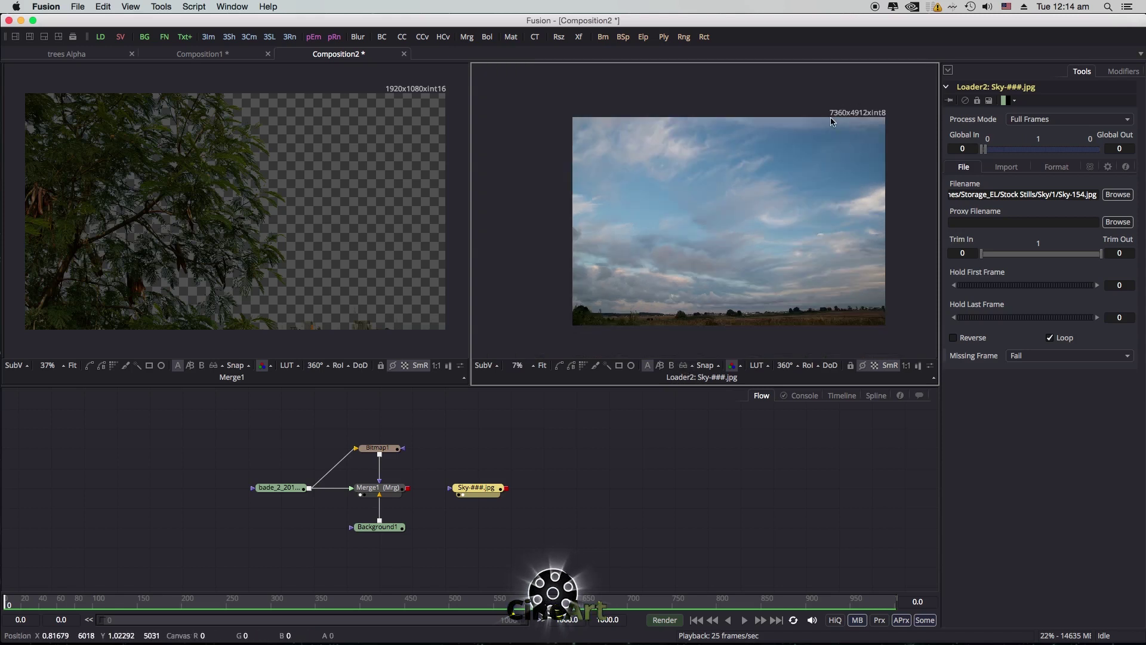
Add a 1920 x 1080 Resize tool, connect the sky image to it, and place it beside the Merge
left_click(520, 505)
key("shift+space")
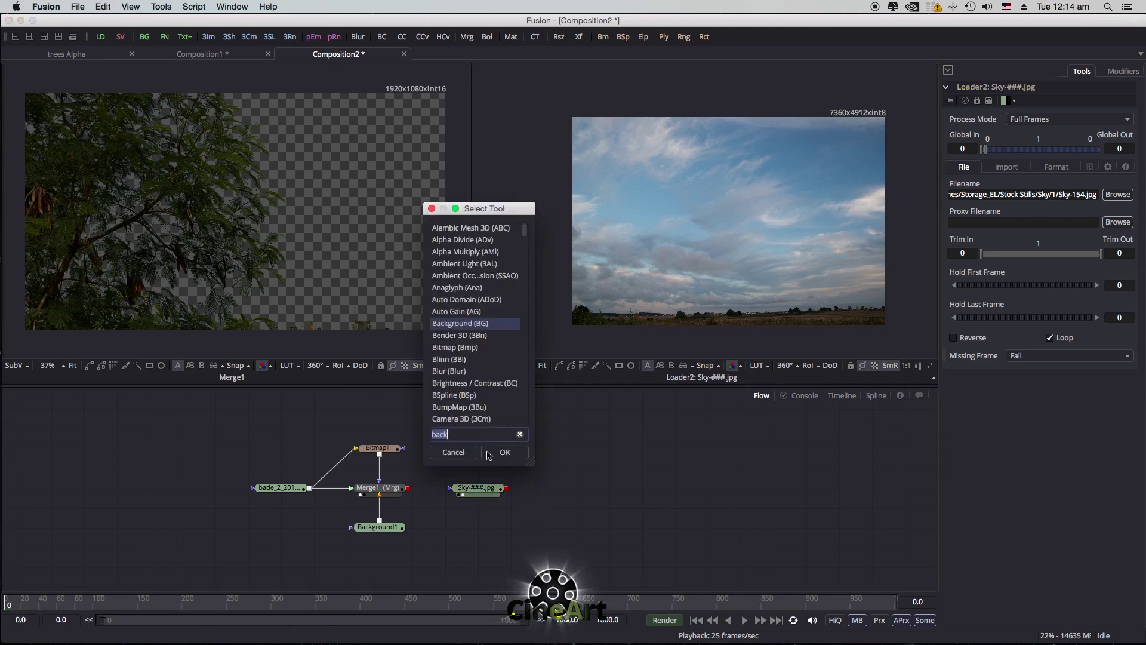
type("res")
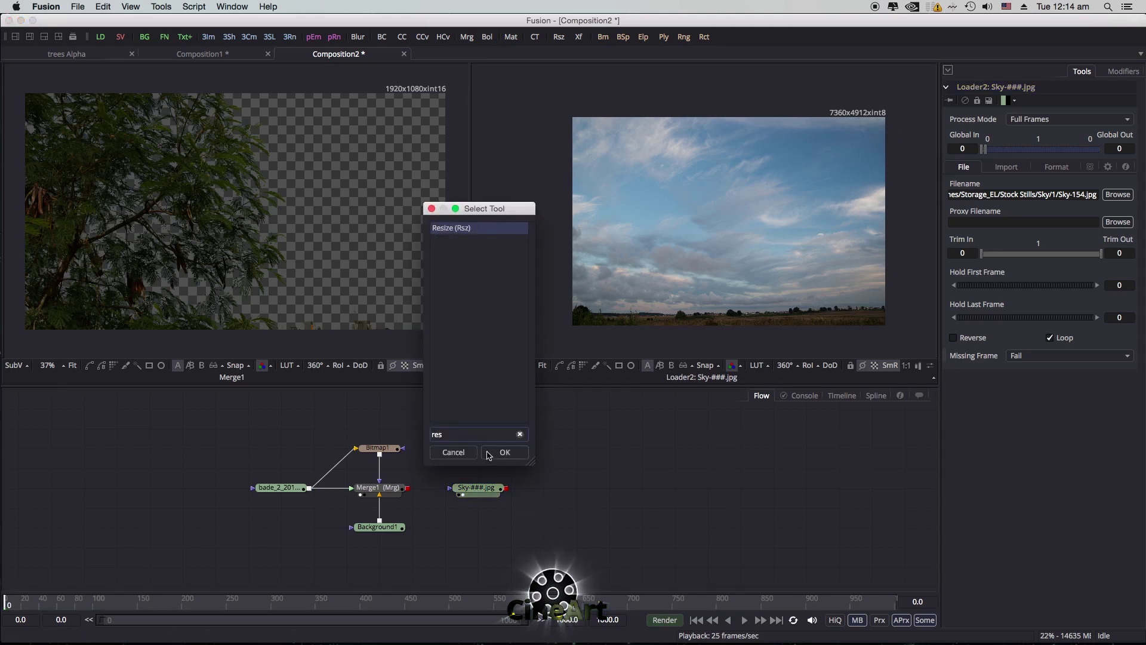
left_click(505, 452)
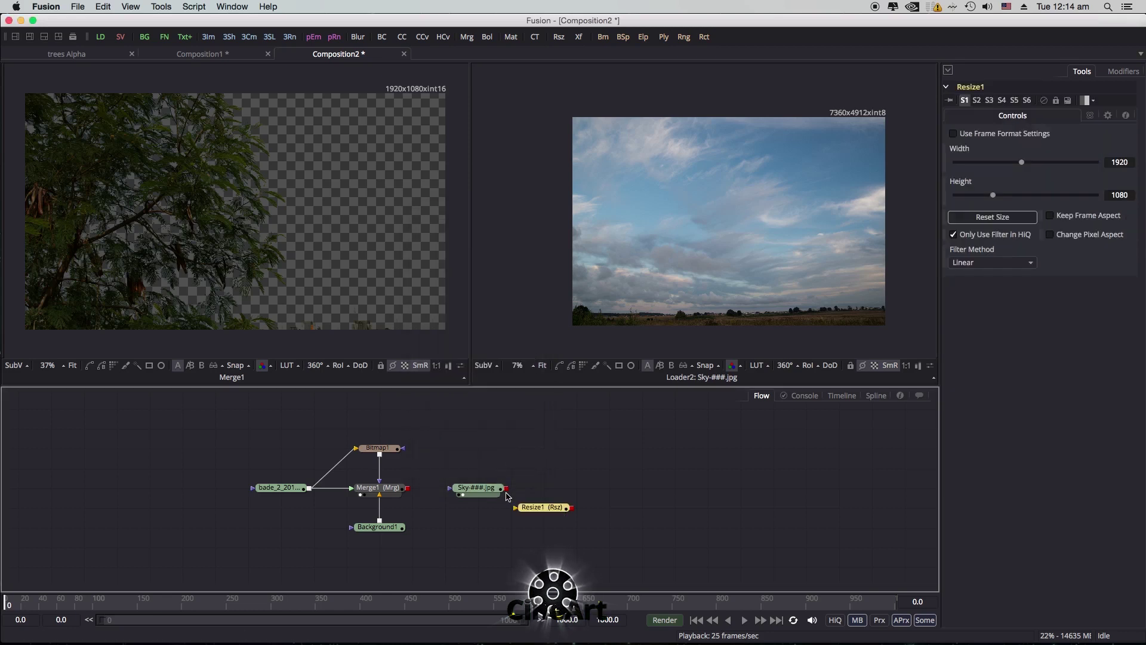
left_click_drag(509, 494, 477, 488)
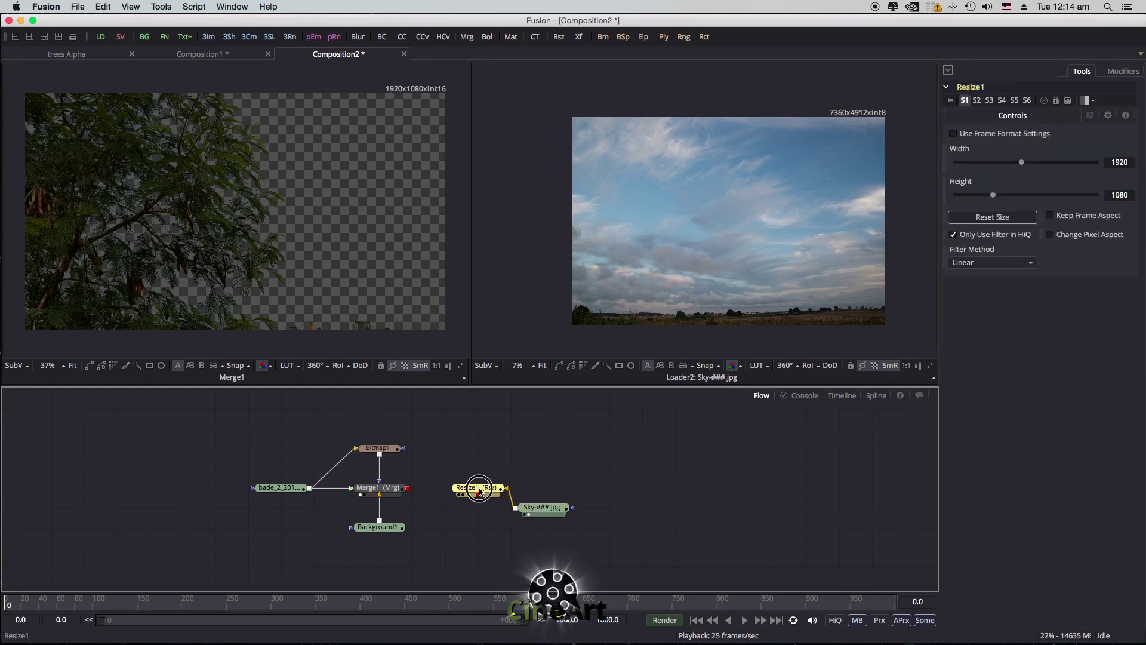
Show the resized sky in the second viewer and line up its loader and Resize node in the Merge's row
left_click_drag(709, 245, 709, 340)
scroll(728, 282, "up", 2)
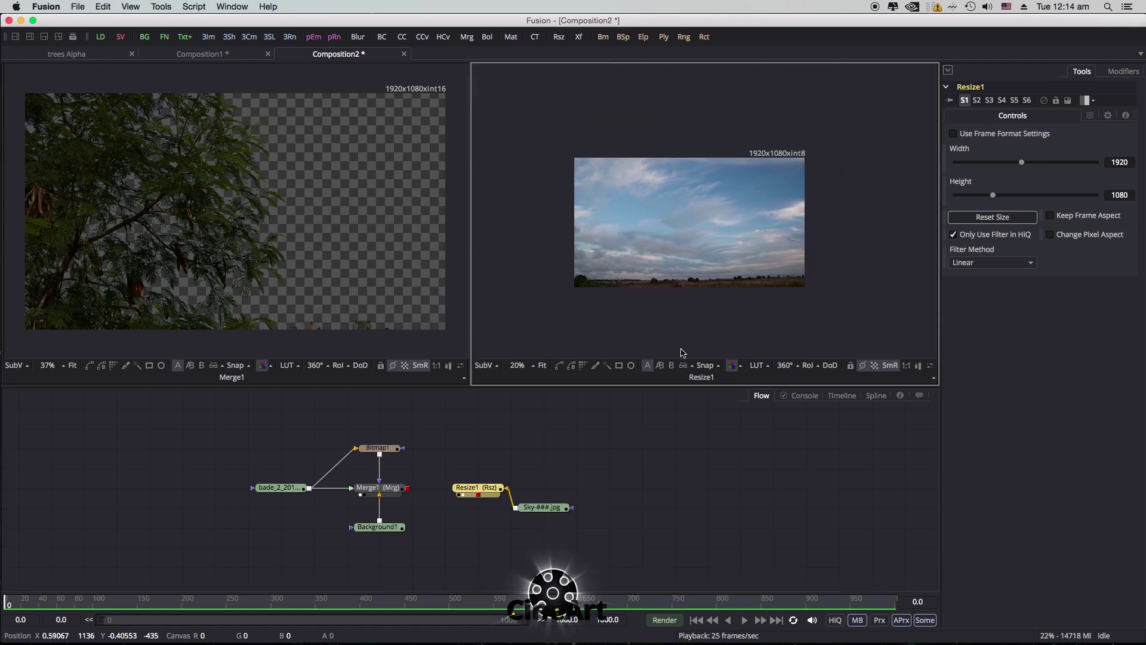
left_click_drag(518, 506, 577, 488)
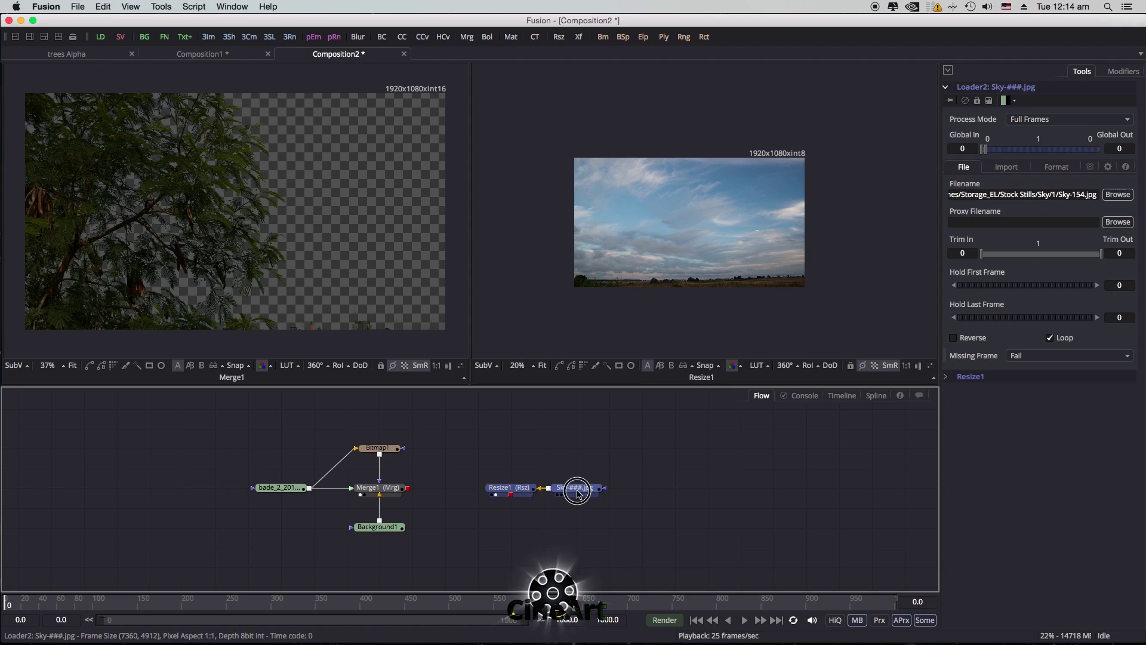
Add a Color Corrector after the tree's Merge node and show its output in the second viewer
left_click(378, 487)
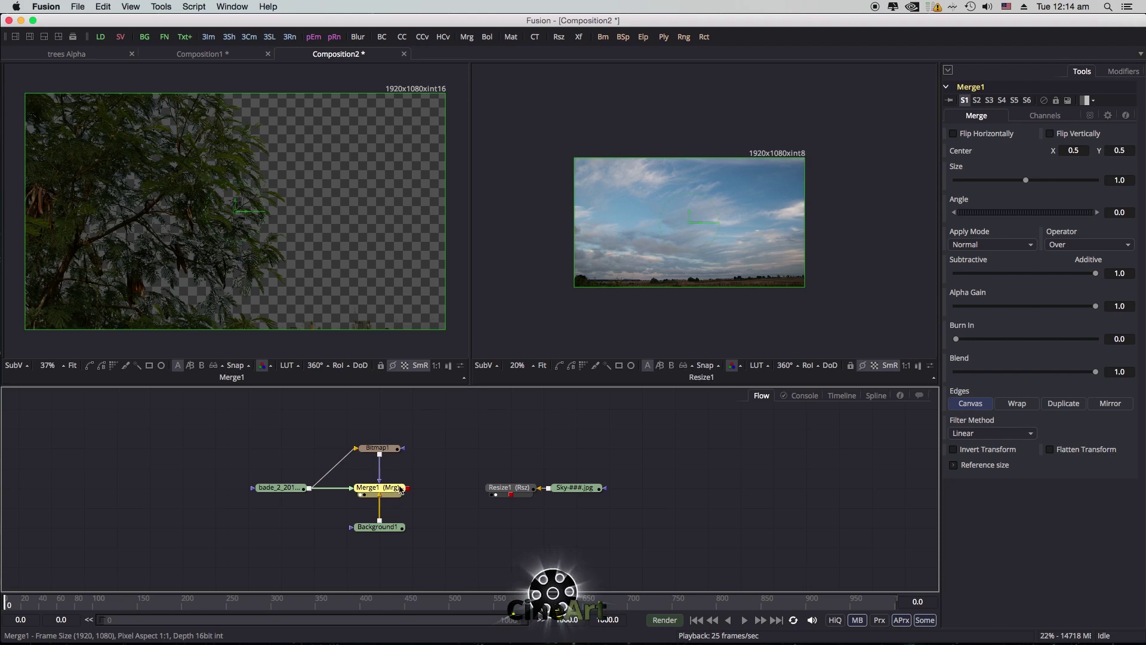
key("shift+space")
type("colo")
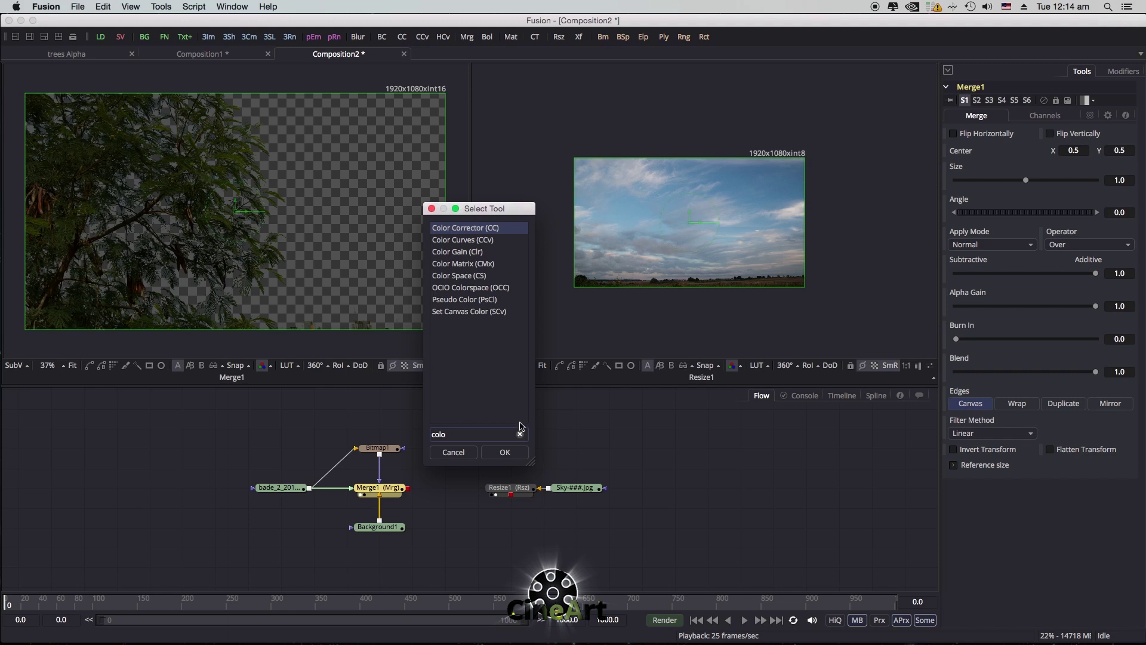
left_click(504, 452)
left_click_drag(450, 487, 561, 290)
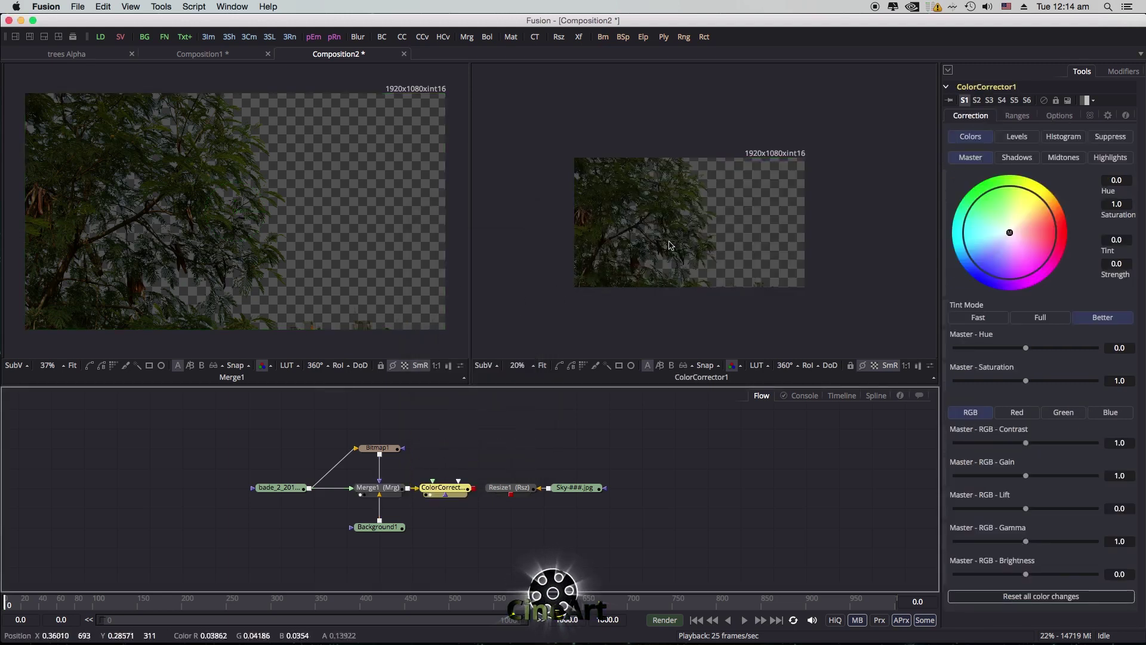
Fit the color-corrected tree in its viewer and set master saturation to 1.59, RGB contrast to 1.068 and RGB gain to 1.342
left_click(543, 366)
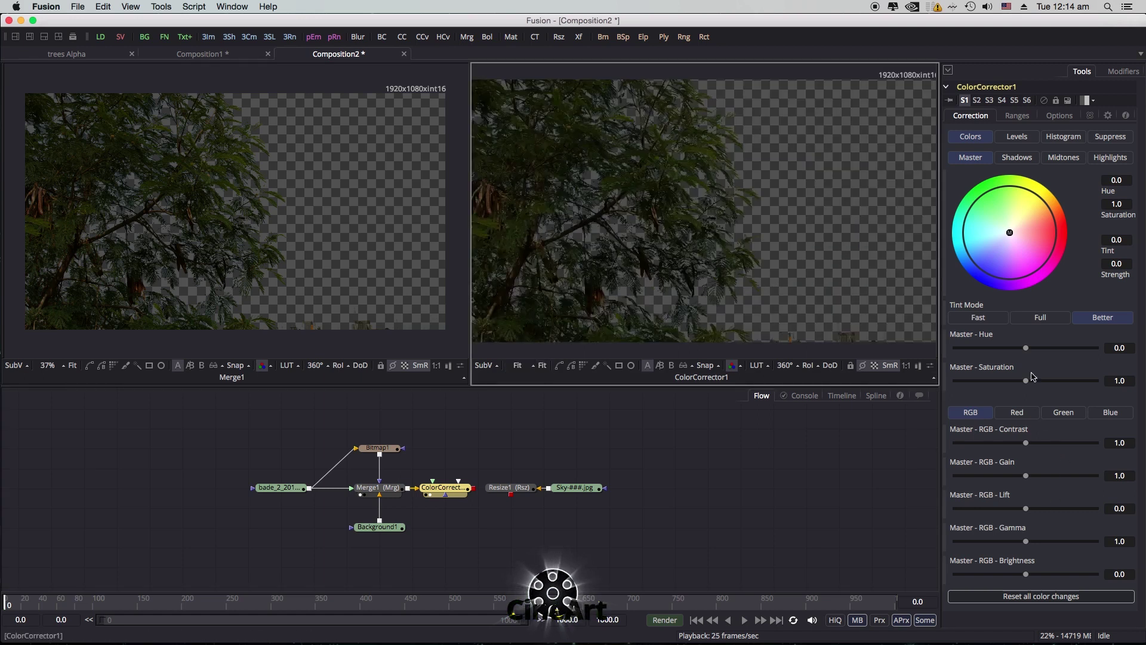
left_click_drag(1028, 382, 1066, 381)
mouse_move(1025, 475)
left_mouse_down()
mouse_move(1028, 444)
mouse_move(1034, 478)
left_mouse_up()
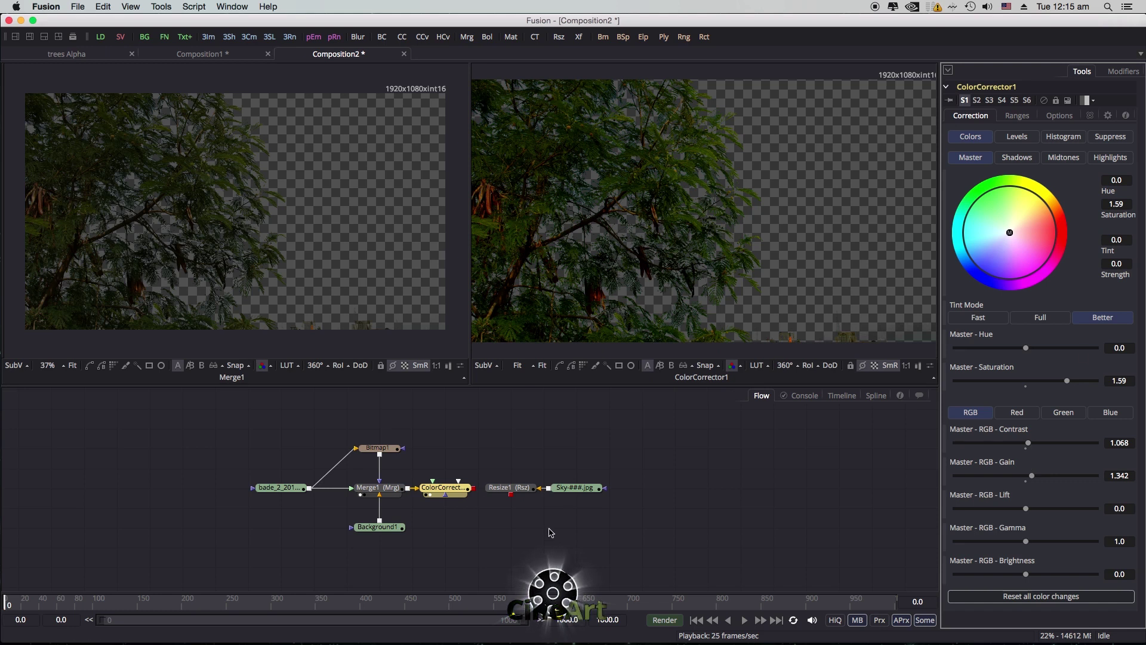
Move the sky loader and Resize level with the Bitmap, merge the corrected tree over the resized sky, and view the composite in the second viewer
left_click_drag(513, 466, 589, 449)
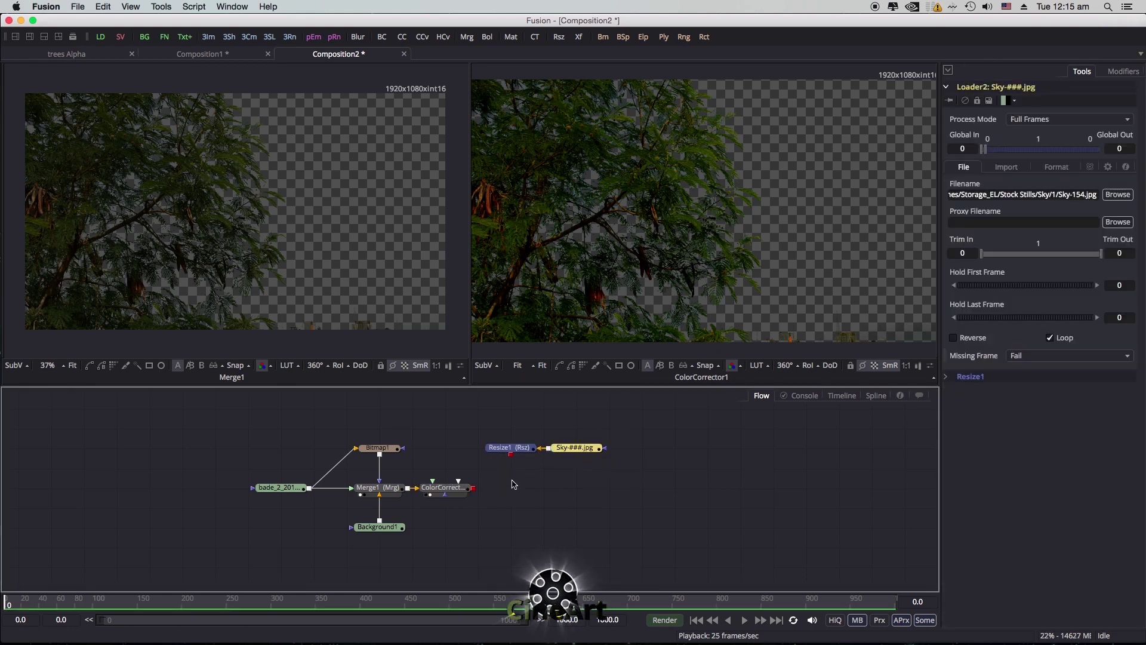
left_click(474, 488)
left_click_drag(476, 490, 513, 449)
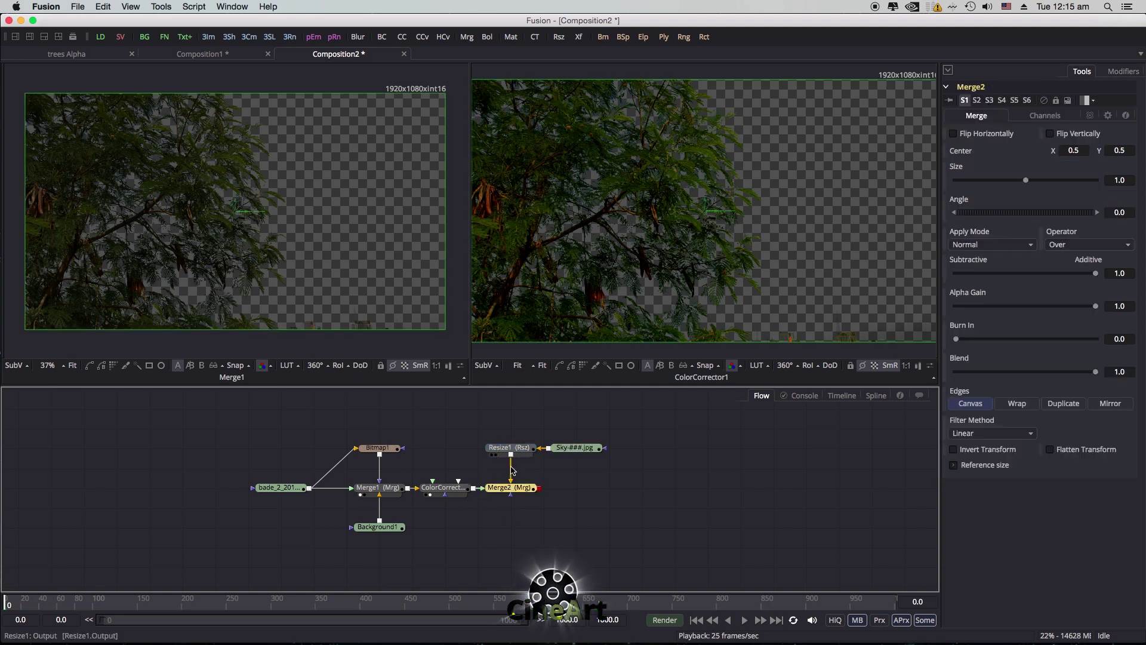
left_click_drag(517, 489, 645, 243)
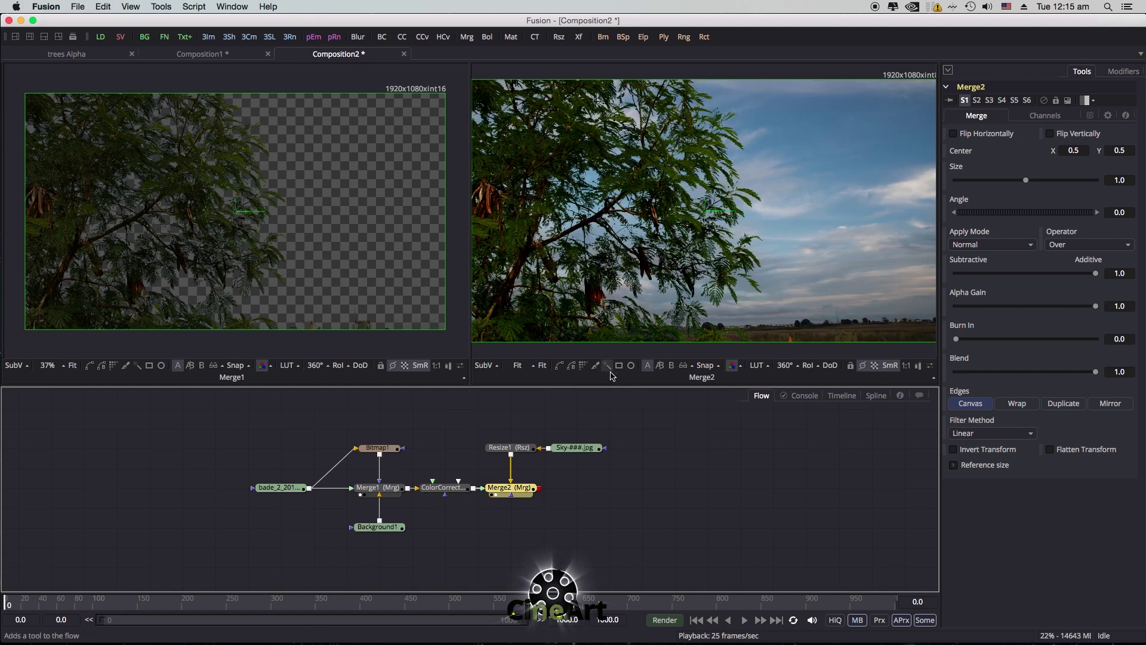
Match the timeline's render range to the tree clip and play the composite, clearing the first viewer
left_click_drag(42, 602, 7, 602)
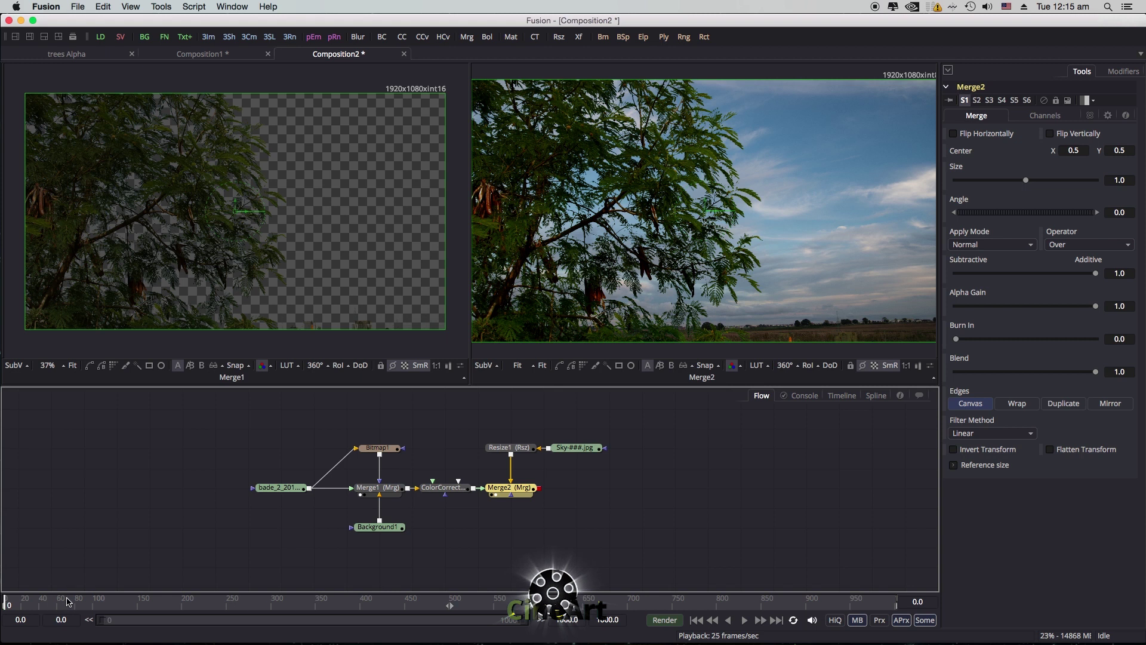
left_click(278, 487)
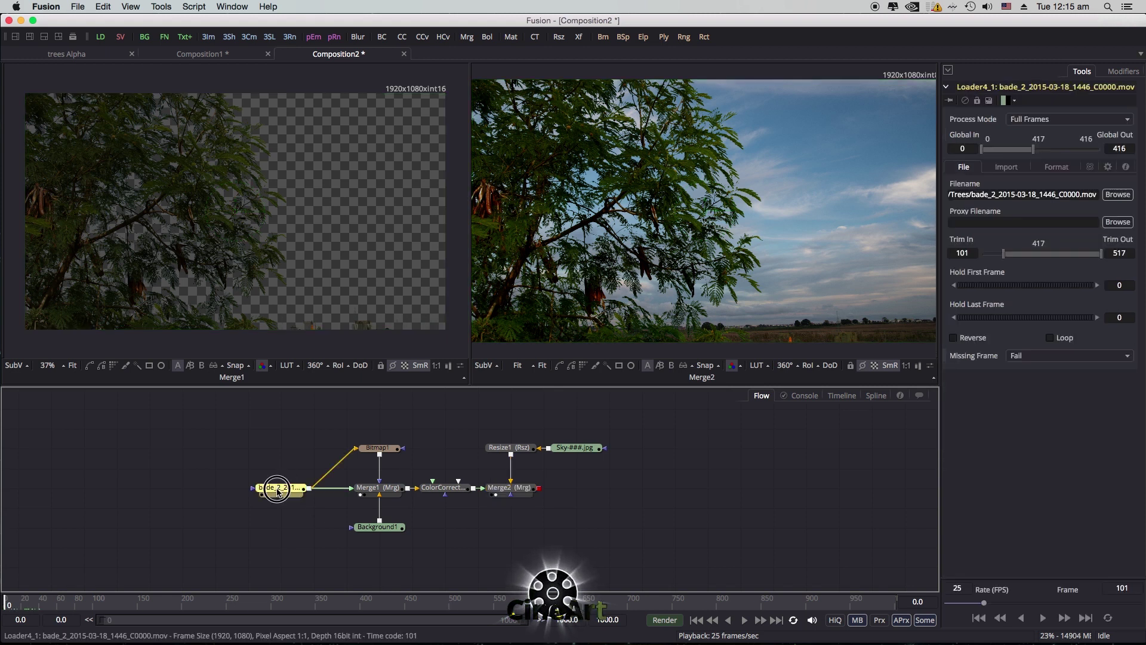
left_click(173, 601)
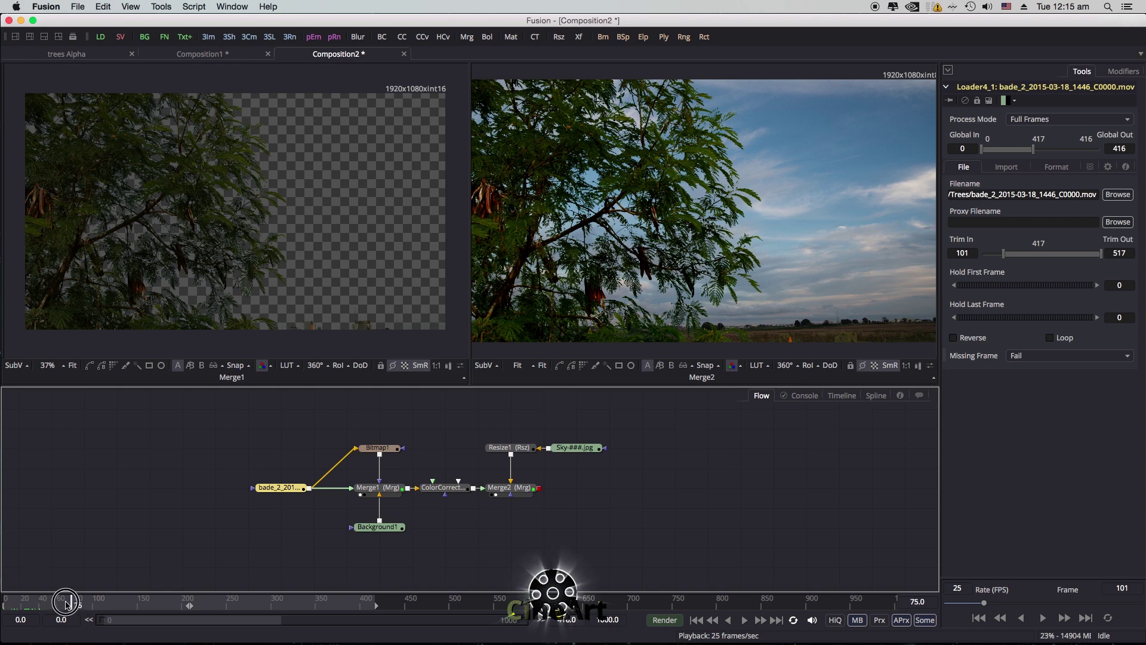
key("space")
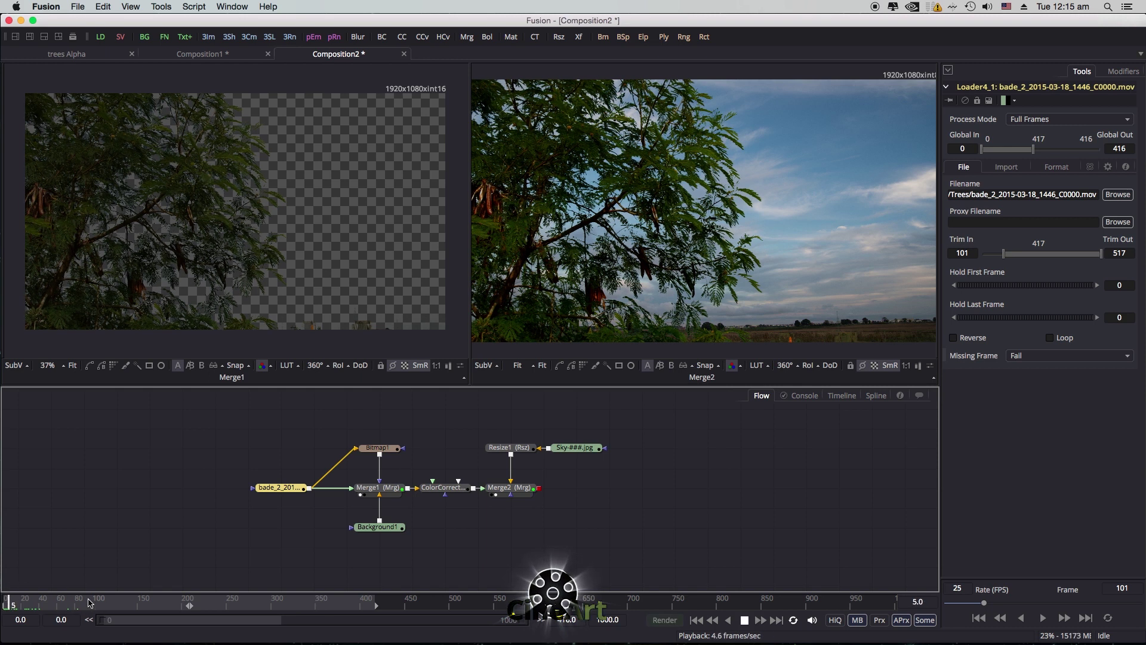
left_click(361, 495)
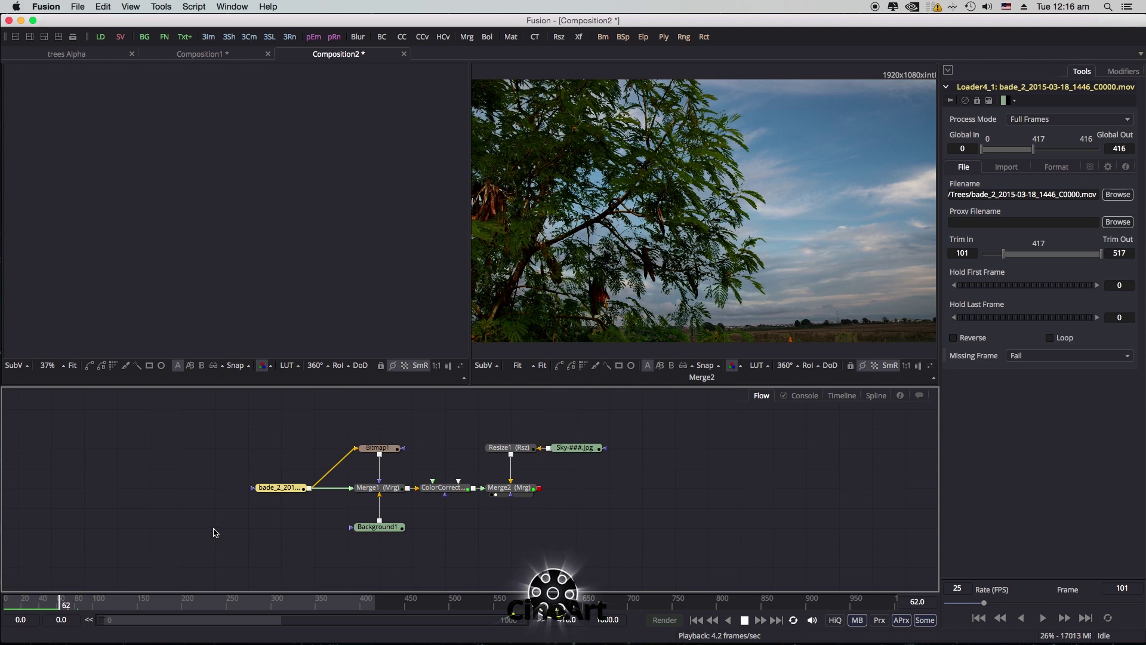
Add a second Color Corrector after the Merge that combines the tree with the sky
left_click(518, 486)
left_click(445, 487)
left_click(502, 490)
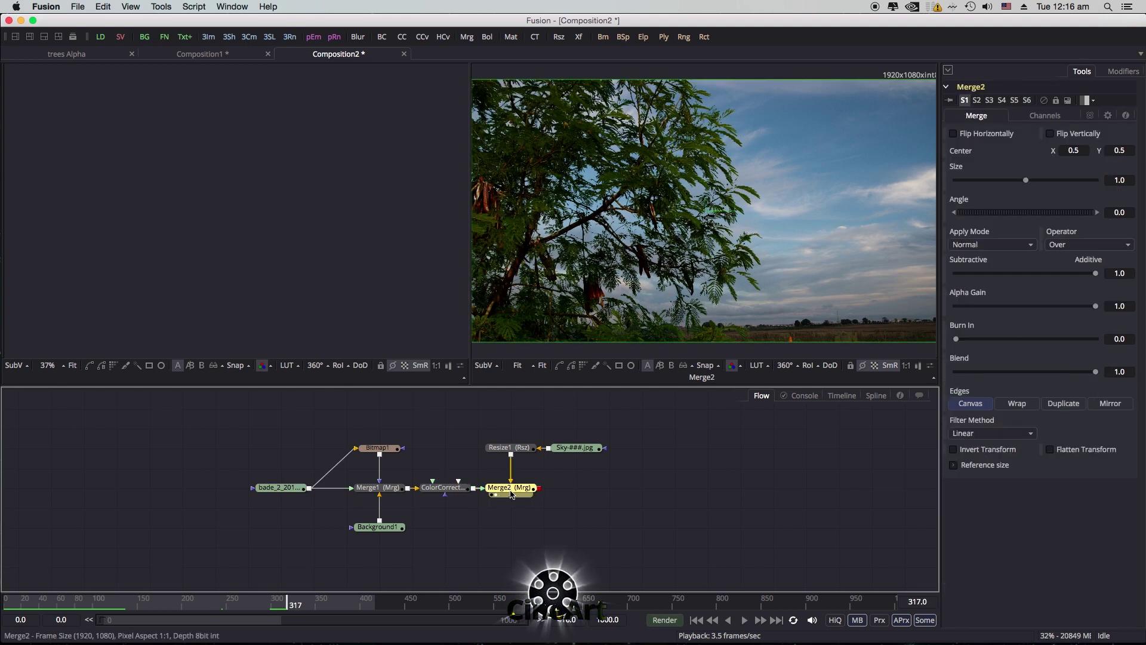
key("ctrl+space")
type("colocolo")
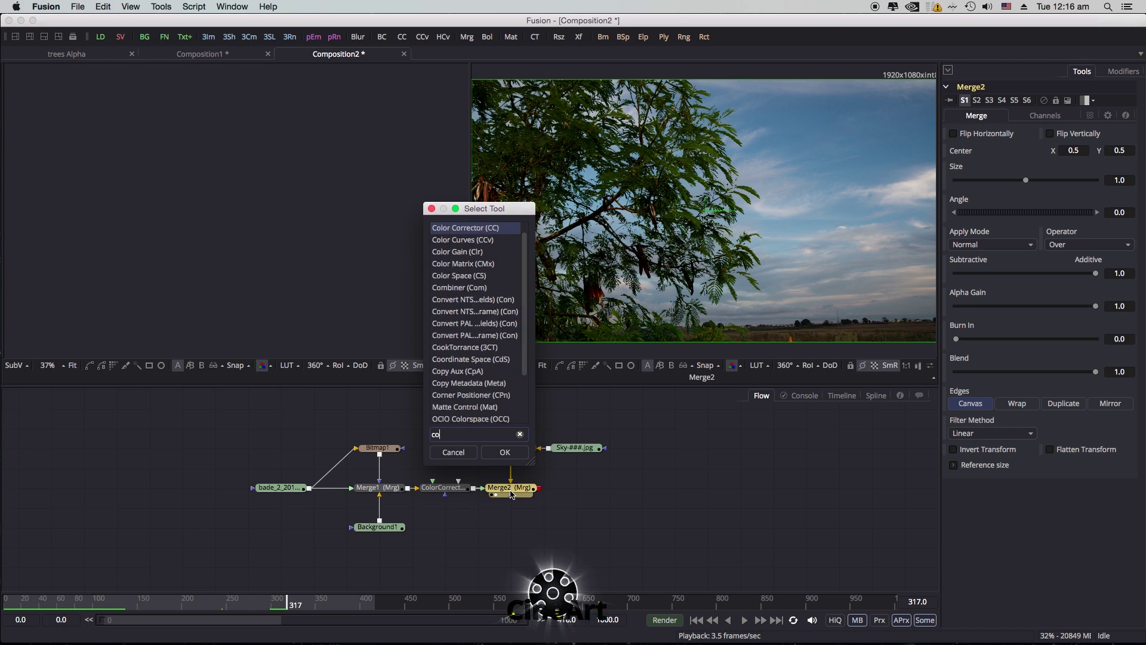
left_click(505, 452)
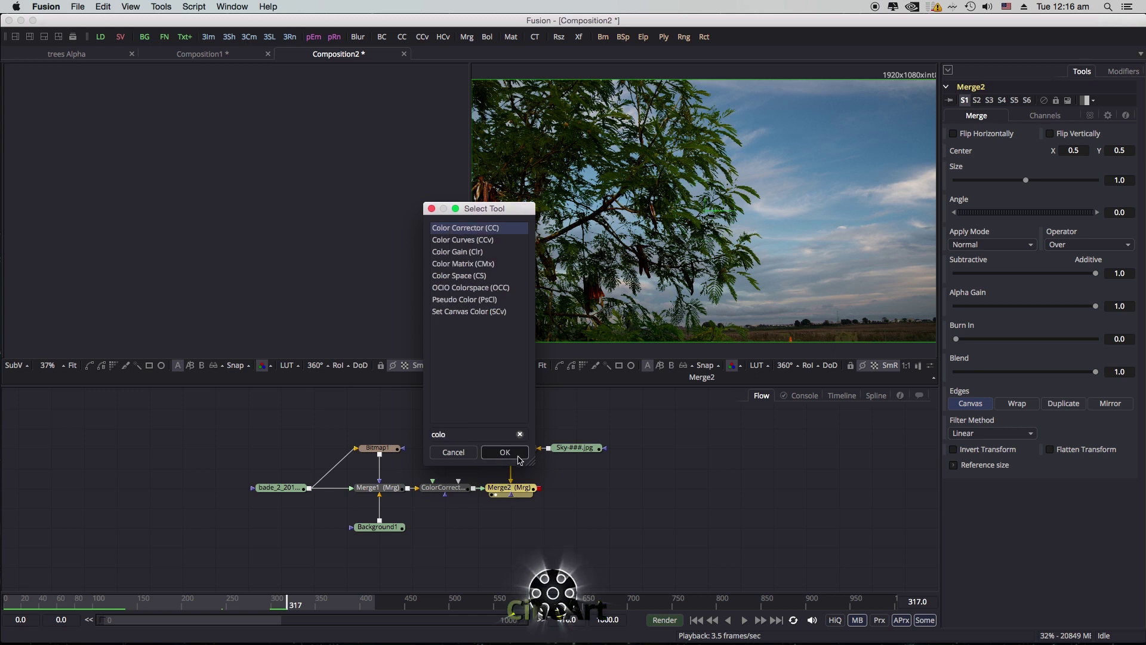
Show the second Color Corrector in the first viewer and slightly raise its midtones RGB gain
left_click_drag(581, 490, 396, 287)
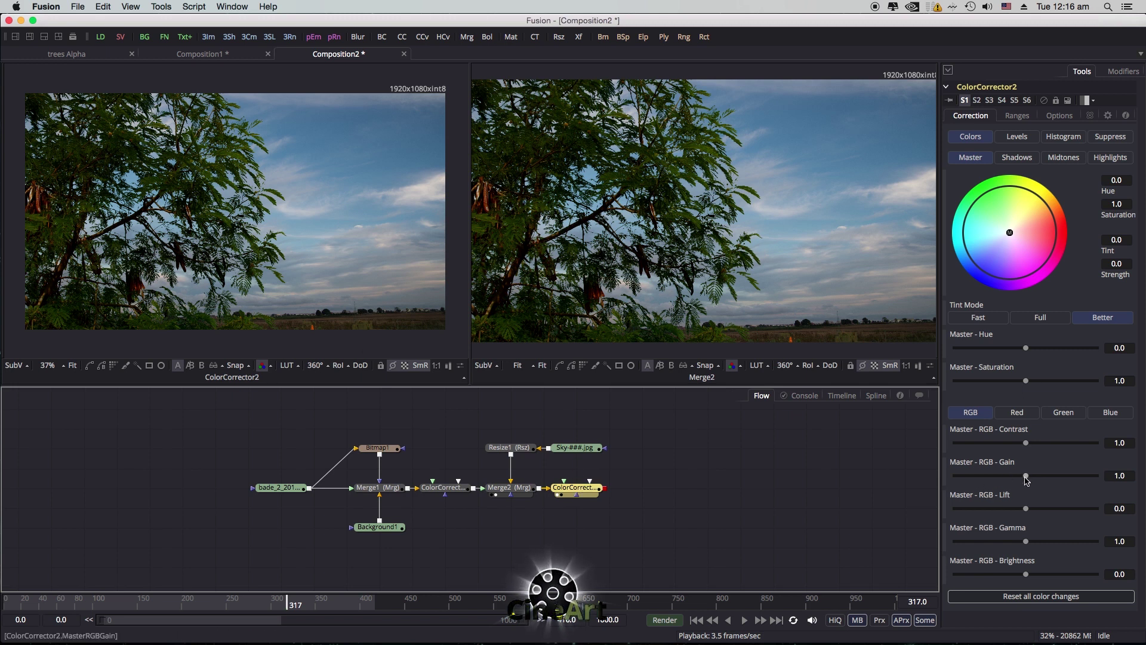
left_click(1064, 157)
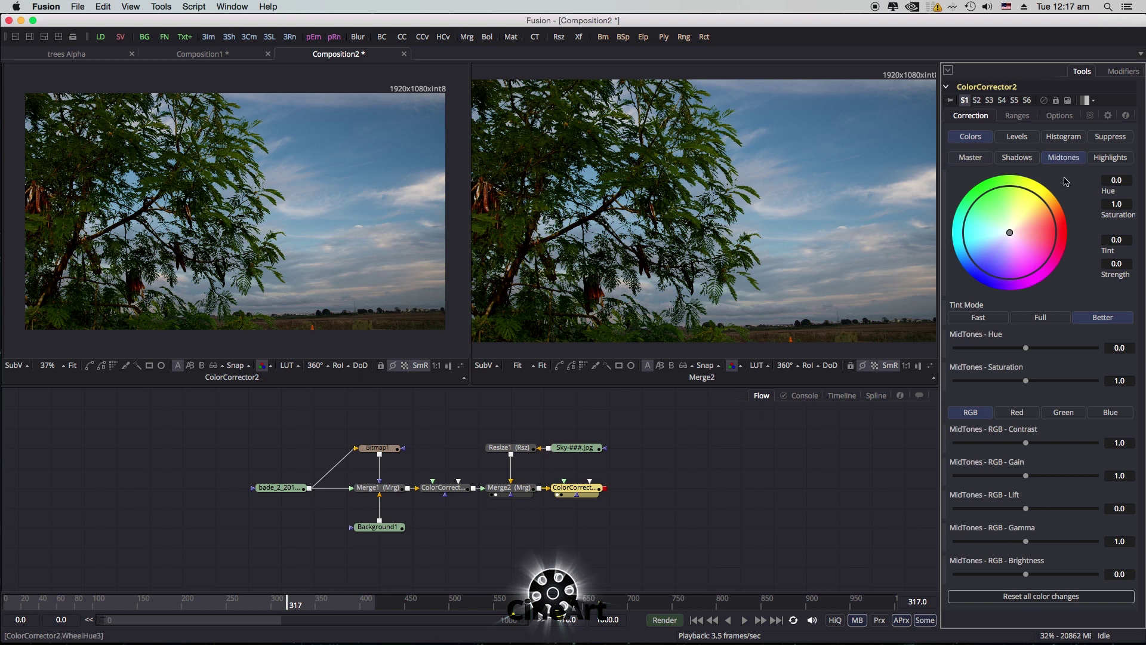
left_click_drag(1026, 477, 1033, 476)
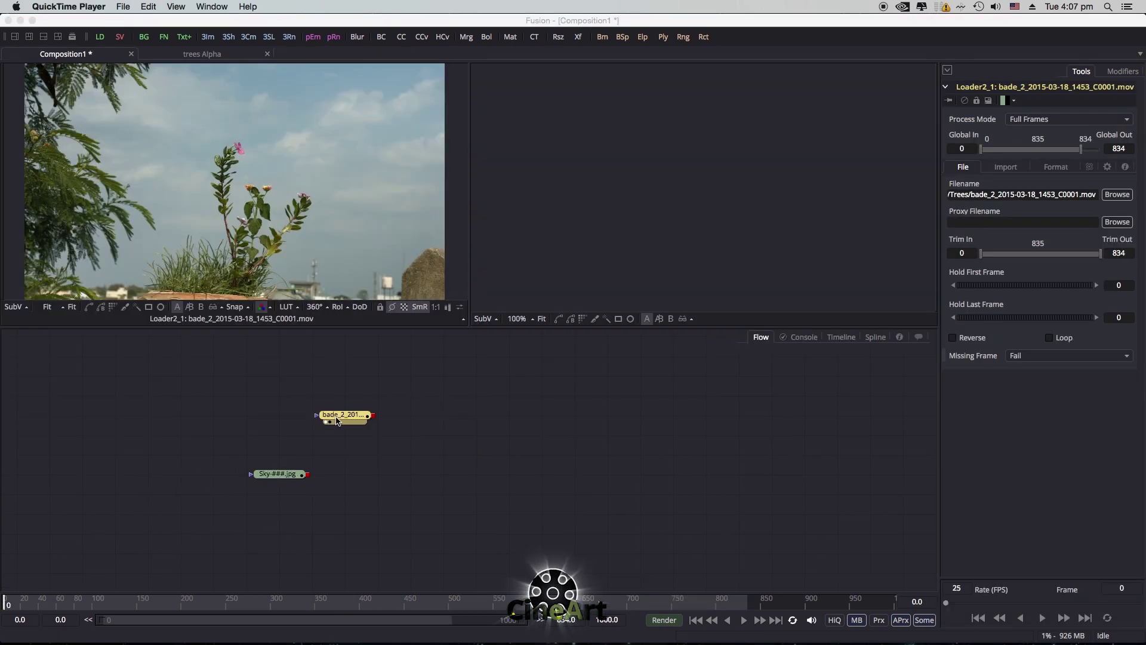
Add a Background node in Composition1 and merge the plant clip over it
left_click(337, 412)
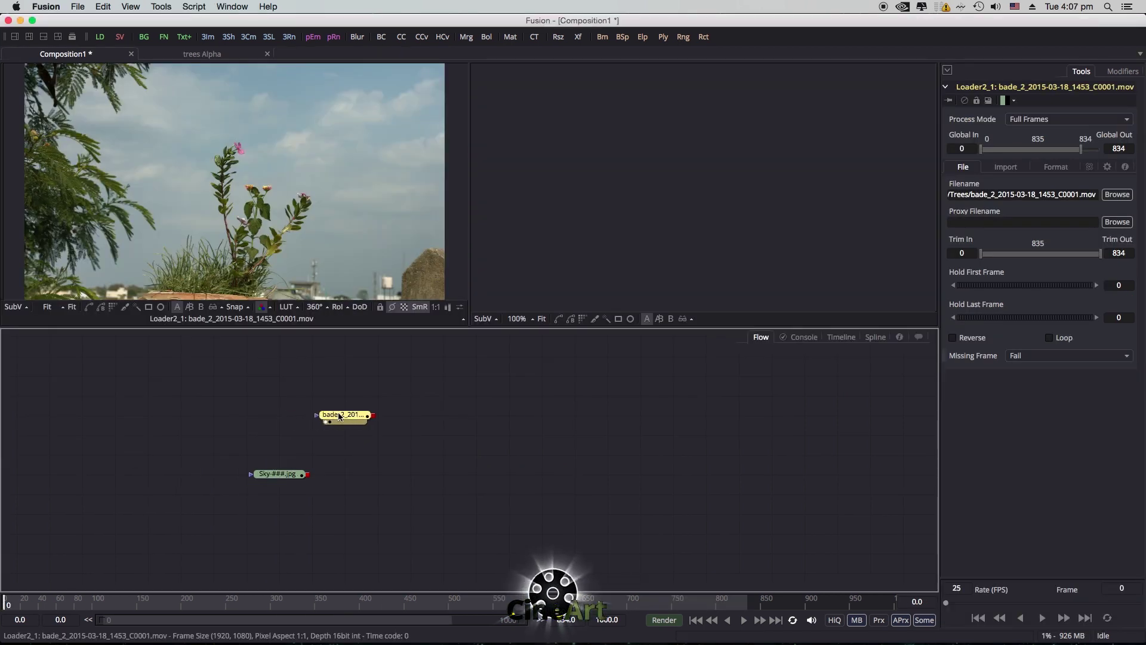
key("ctrl+space")
type("back")
left_click(506, 450)
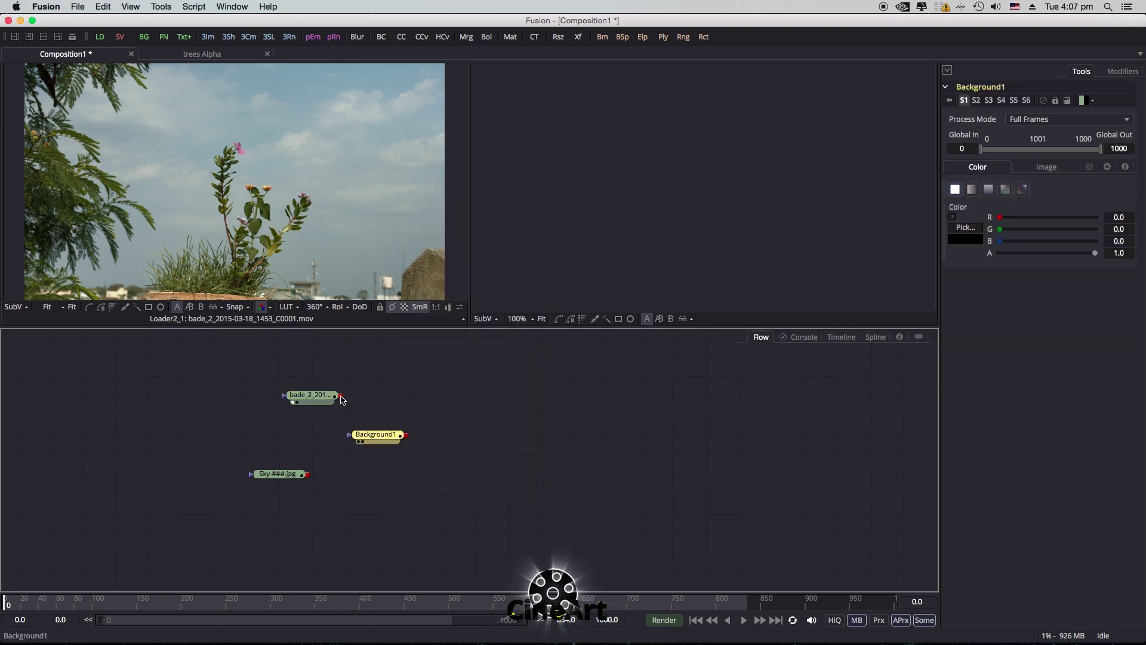
left_click_drag(342, 399, 412, 435)
Add a Bitmap mask fed by the plant clip, view it in the second viewer, and arrange the nodes around the Merge
left_click_drag(602, 36, 601, 108)
left_click_drag(339, 396, 373, 433)
left_click_drag(376, 454, 376, 473)
left_click_drag(310, 395, 278, 395)
left_click_drag(410, 395, 377, 395)
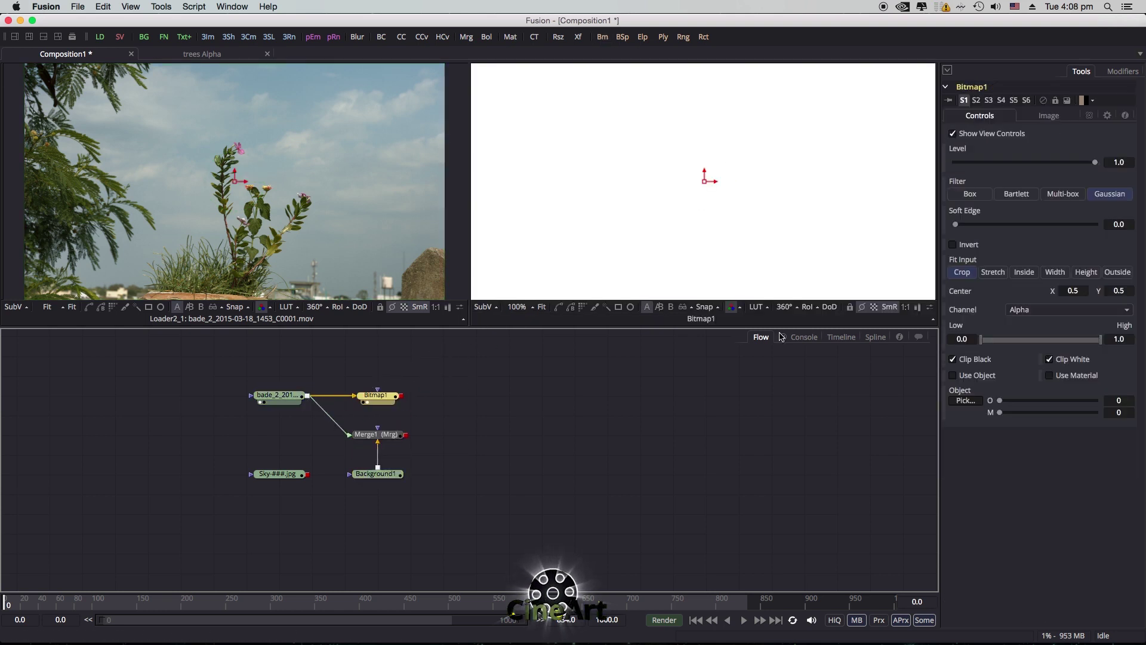
Invert the Bitmap mask, set its channel to Blue, and set its low to 0.263 and high to 0.577
left_click(952, 244)
left_click(1068, 309)
left_click(1038, 295)
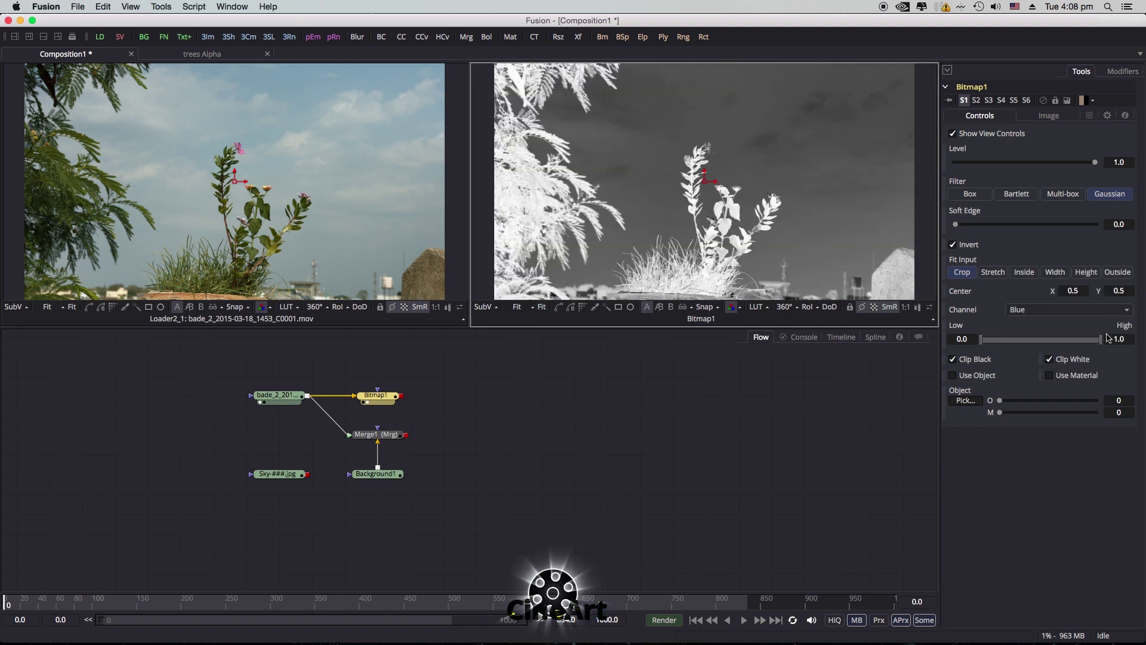
left_click_drag(982, 339, 999, 339)
left_click_drag(1104, 342, 1010, 339)
scroll(798, 242, "down", 5)
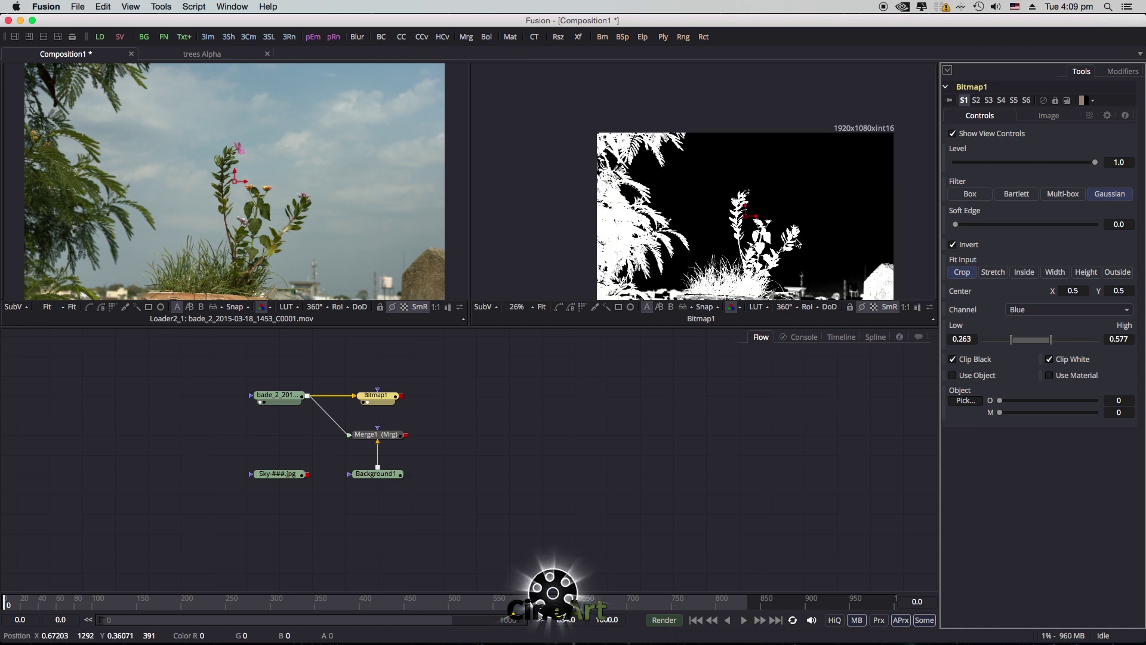
Show the plant's Merge in the first viewer and connect the Bitmap as its effect mask
left_click(376, 435)
key("1")
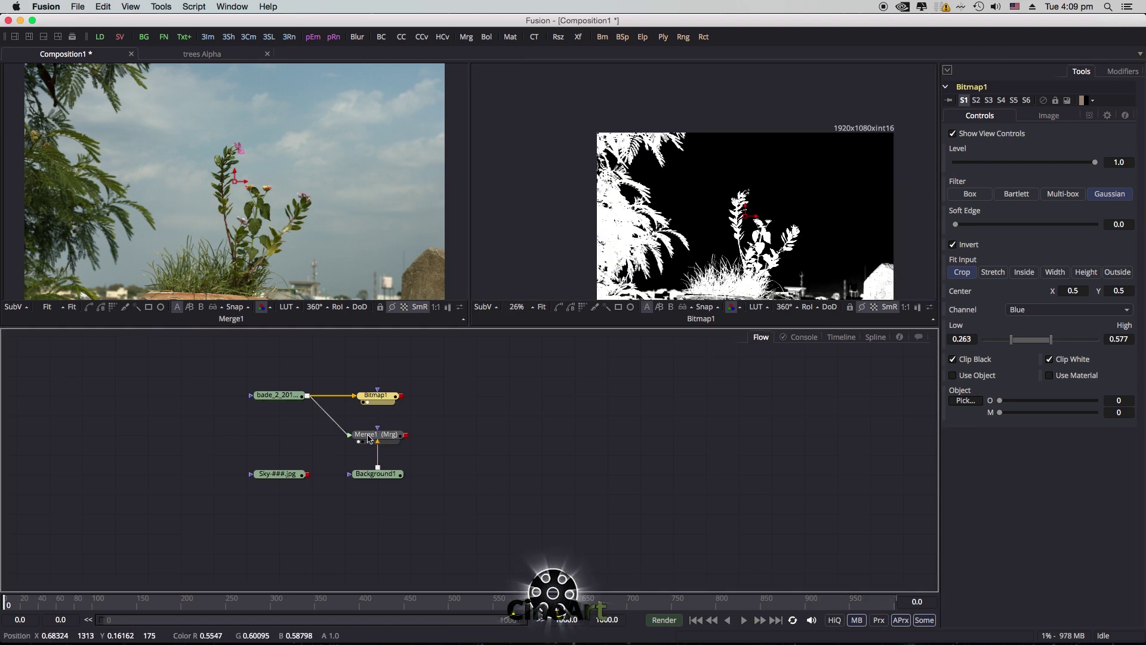
left_click_drag(402, 396, 379, 429)
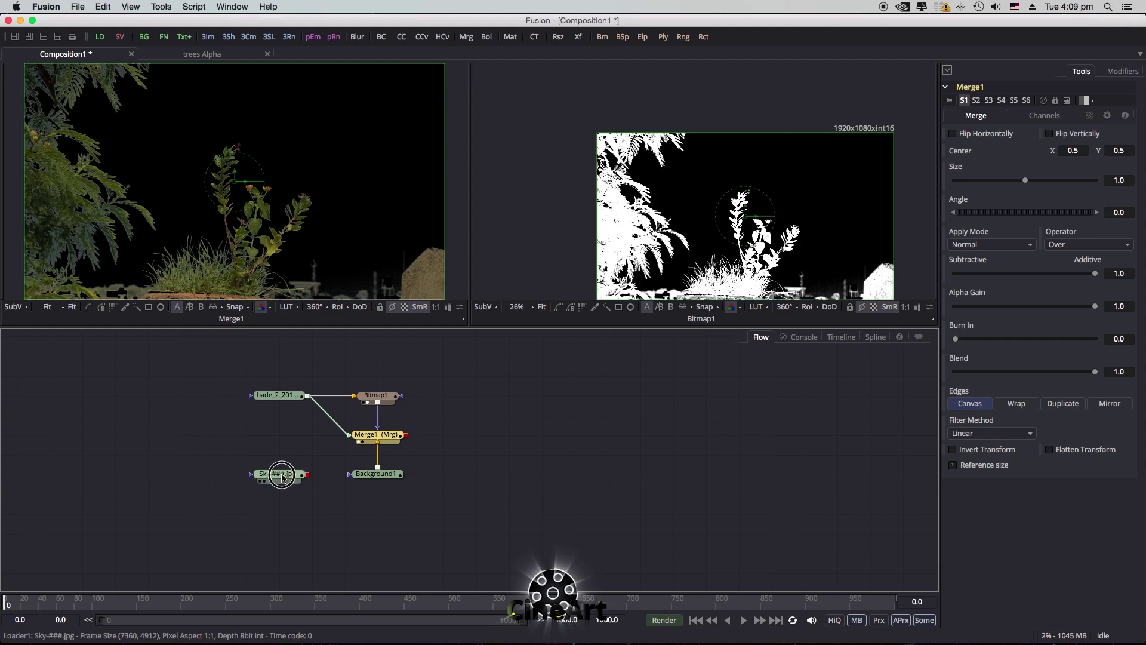
Merge the masked plant over the sky image and show the composite in the first viewer
left_click(278, 474)
left_click_drag(279, 473, 507, 435)
left_click_drag(406, 435, 442, 513)
key("1")
Insert a 1920 x 1080 Resize after the sky loader, place both below the second Merge, and view the Resize in the second viewer
key("shift+space")
type("resize")
key("Return")
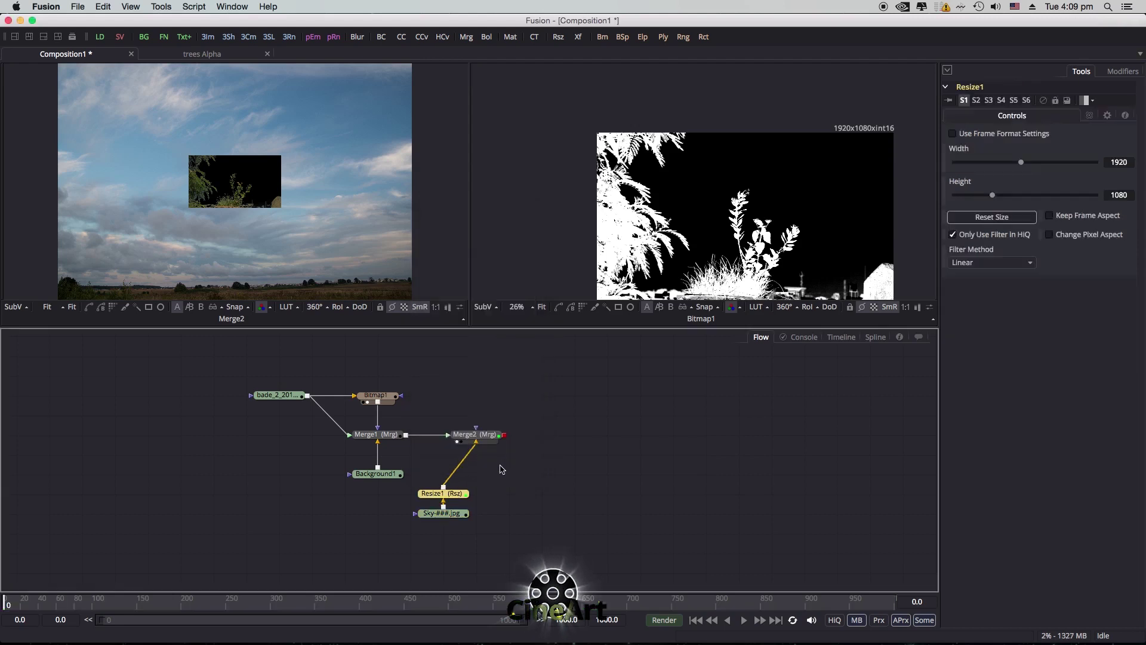
left_click_drag(456, 515, 522, 495)
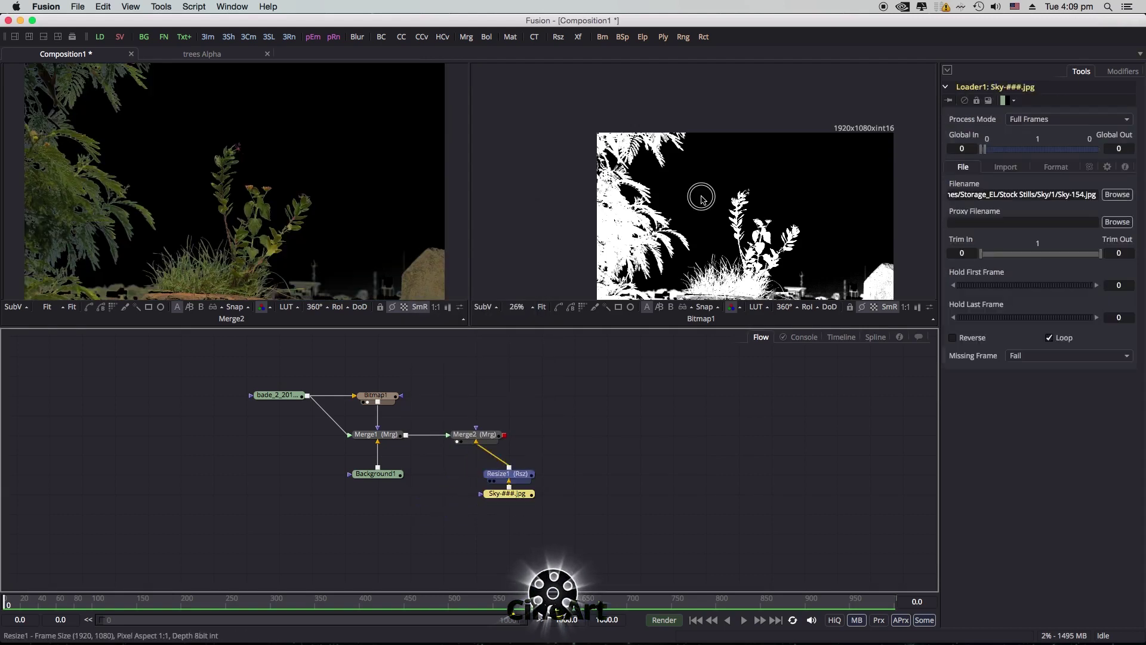
left_click(507, 473)
key("2")
Detach the Resize from the second Merge, reconnect it as the background, and tidy the sky nodes beneath it
left_click_drag(477, 444, 514, 454)
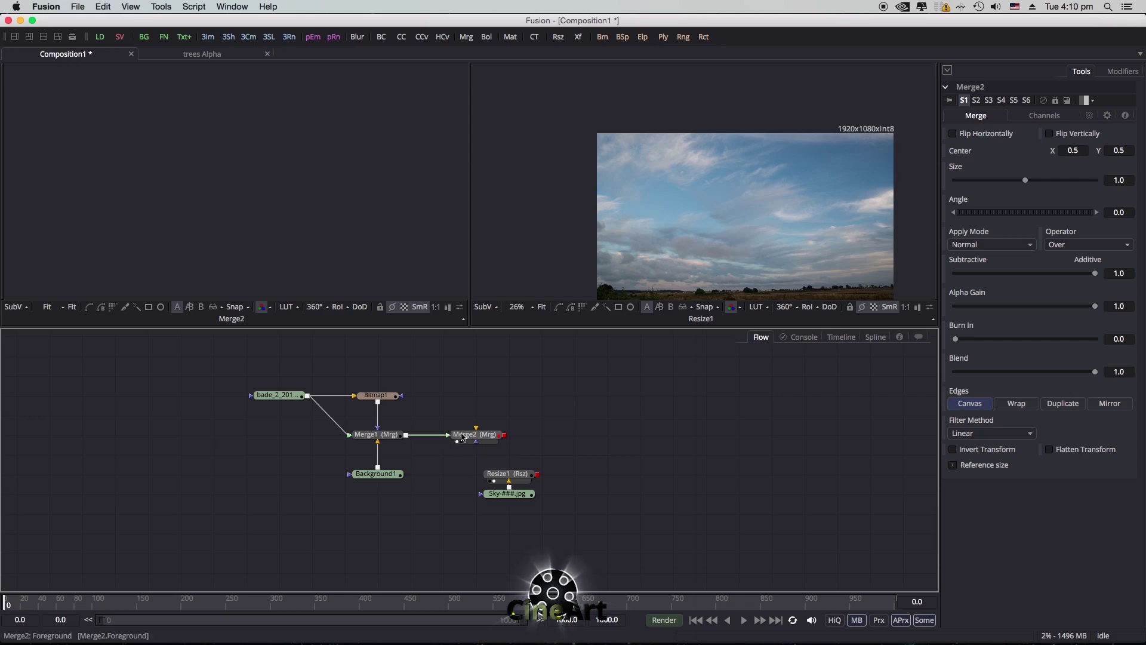
left_click_drag(528, 481, 477, 441)
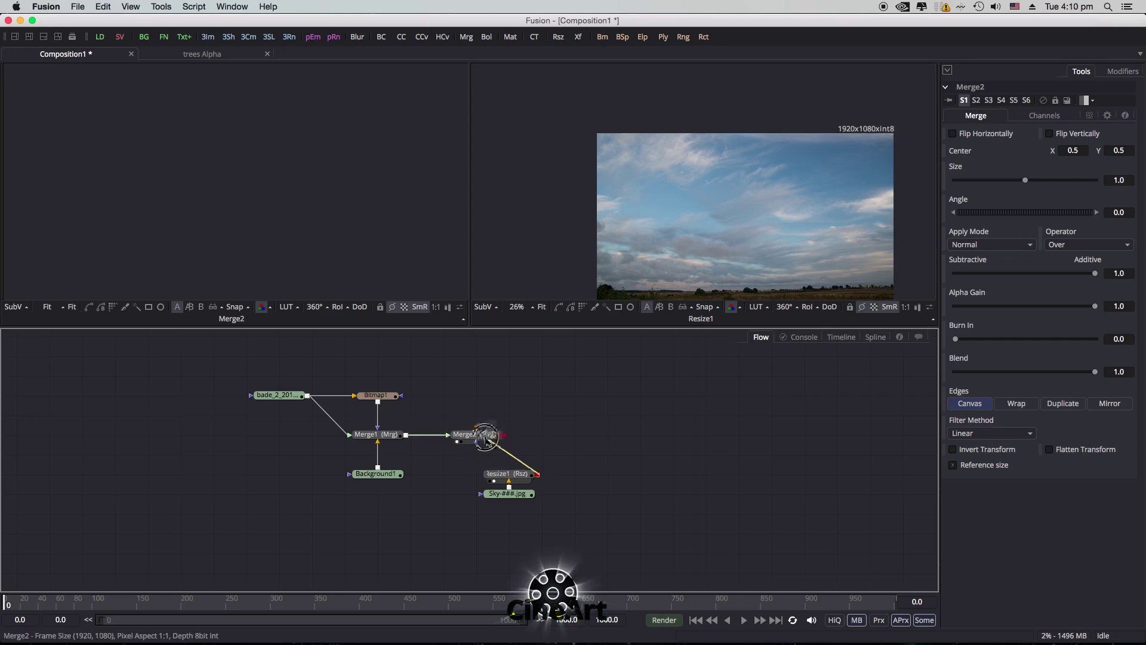
left_click(507, 493)
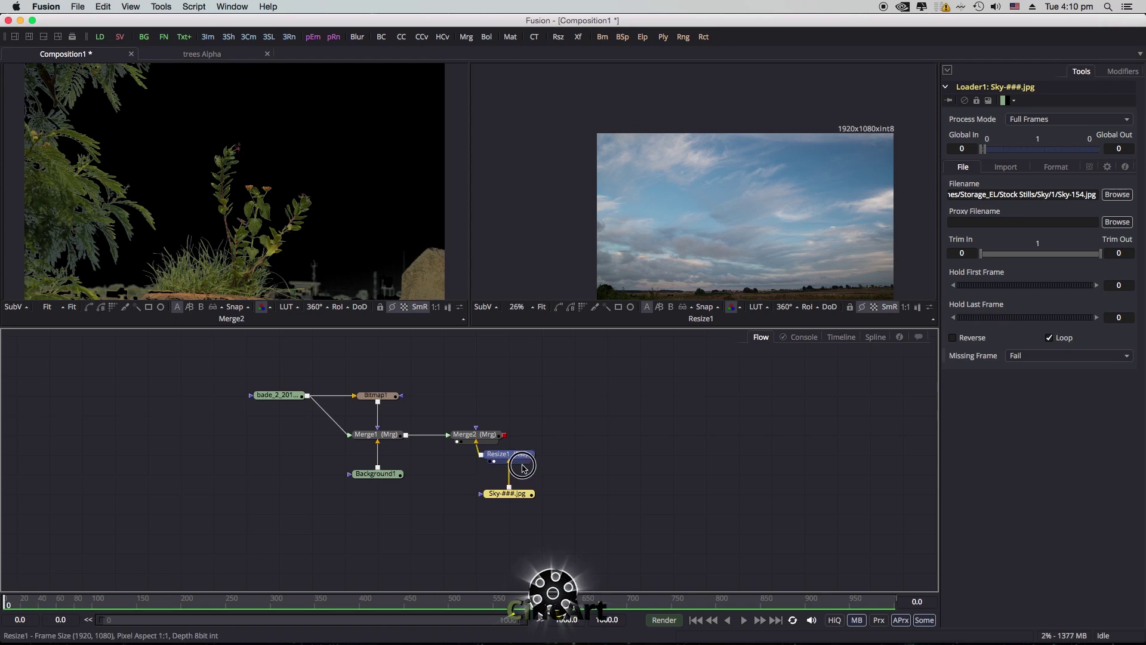
Set the Background node's color alpha to 0.0
left_click(376, 474)
left_click_drag(1098, 252, 951, 257)
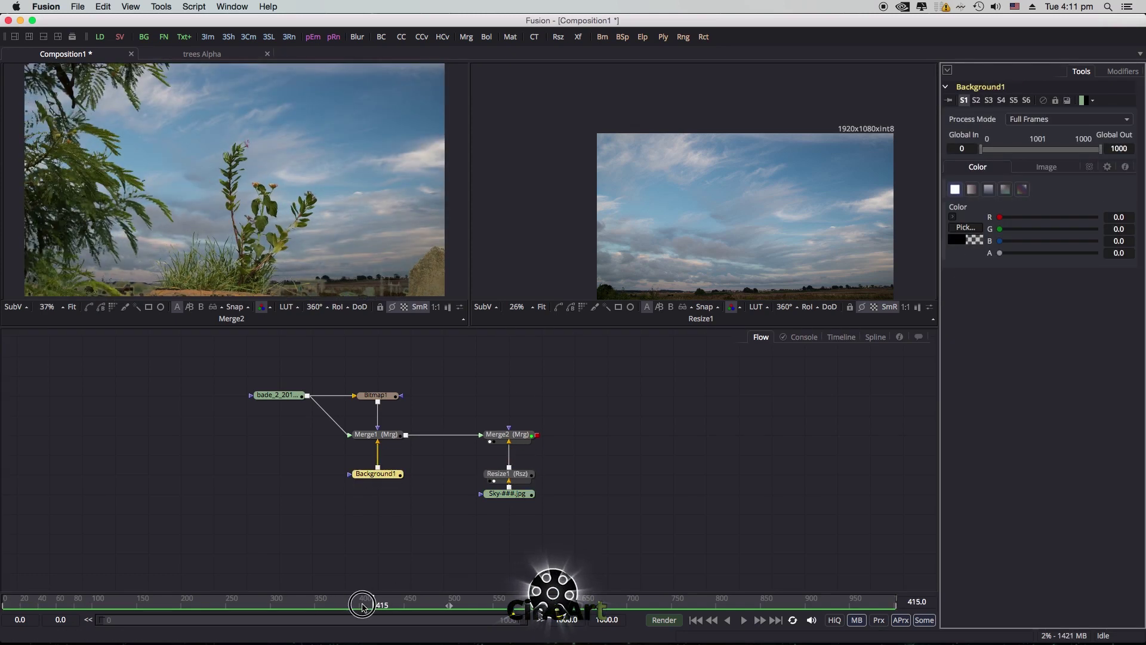